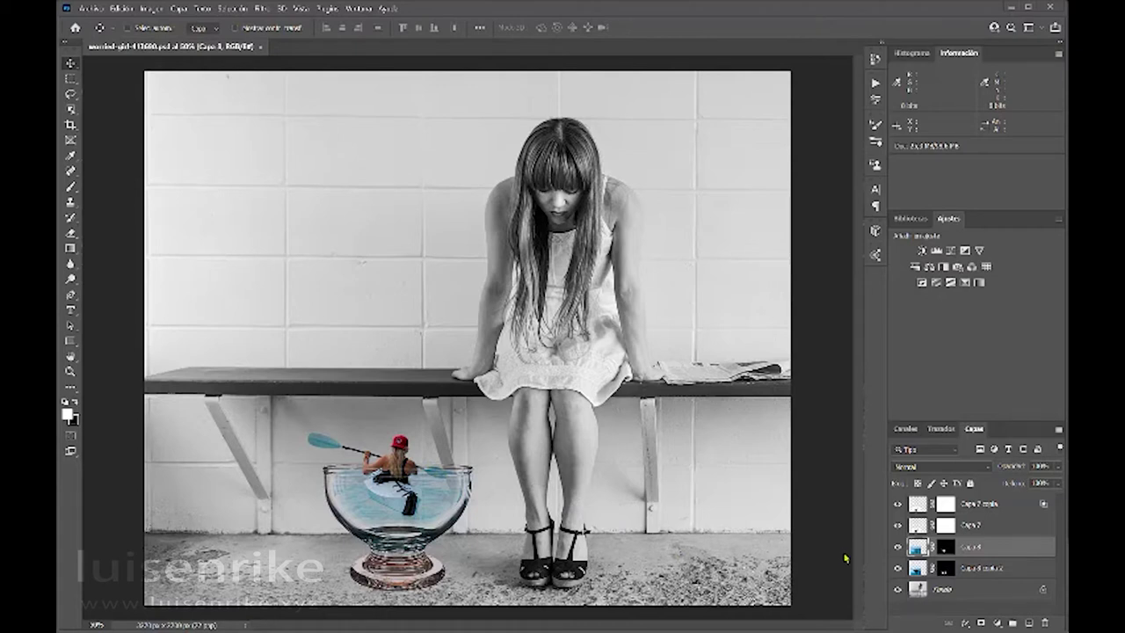
# - Open the ice-cream cup image, Piragua.jpg and worried-girl-413690.jpg together from the Cristal-Transparente folder
pyautogui.click(91, 7)
pyautogui.click(103, 33)
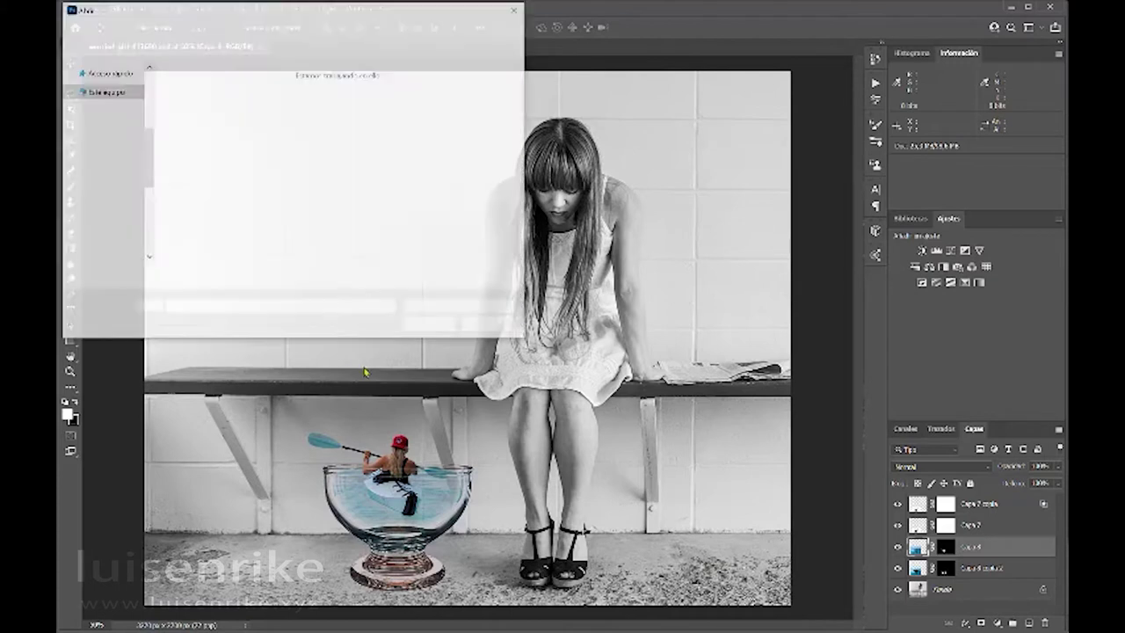
pyautogui.click(186, 112)
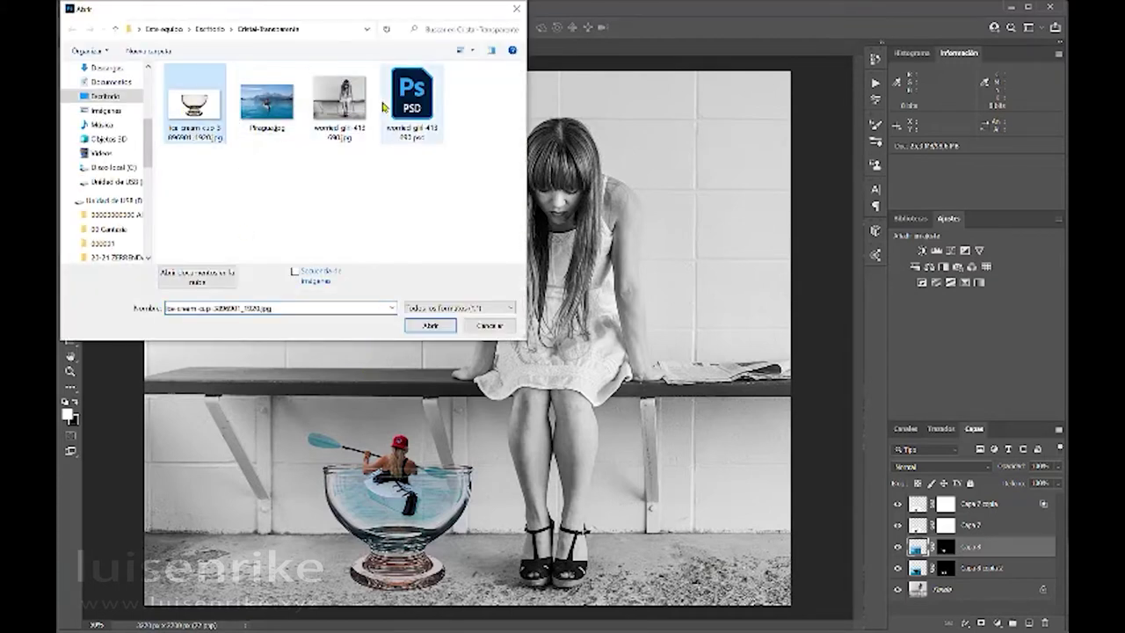
pyautogui.keyDown('shift'); pyautogui.click(334, 115); pyautogui.keyUp('shift')
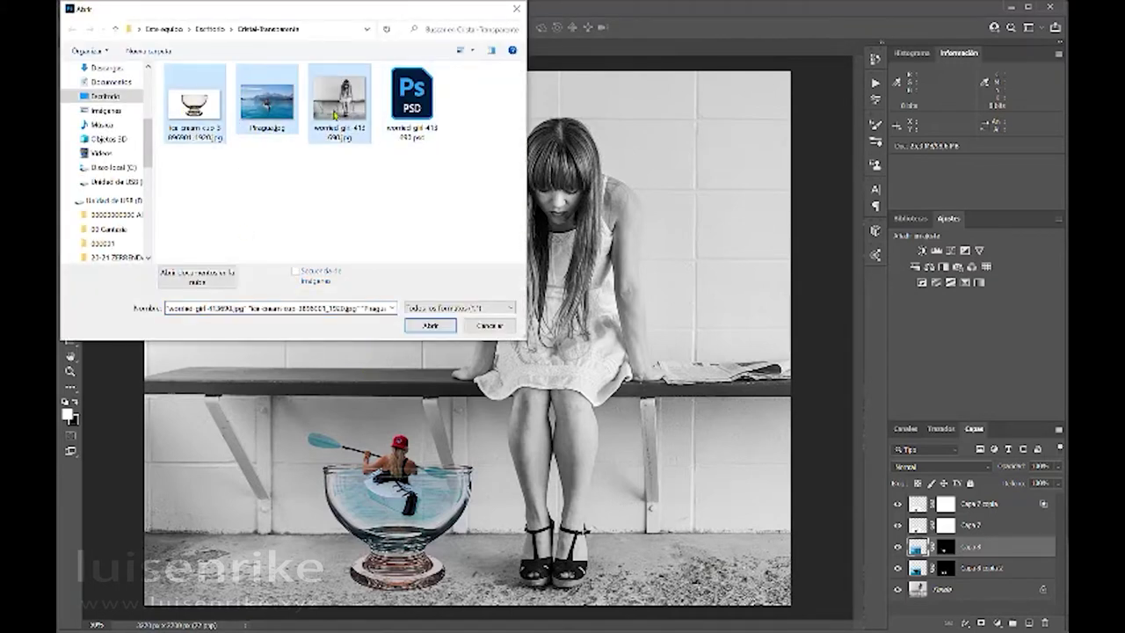
pyautogui.click(427, 326)
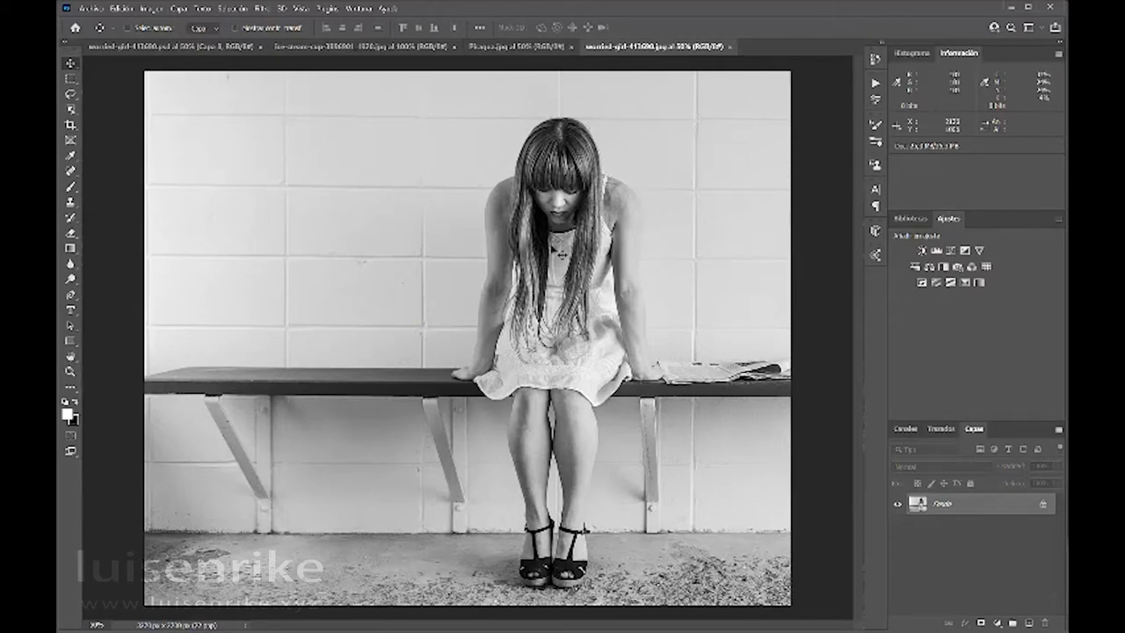
# - Copy the glass cup image into the worried-girl-413690.jpg document as a new layer over the bench area
pyautogui.click(402, 47)
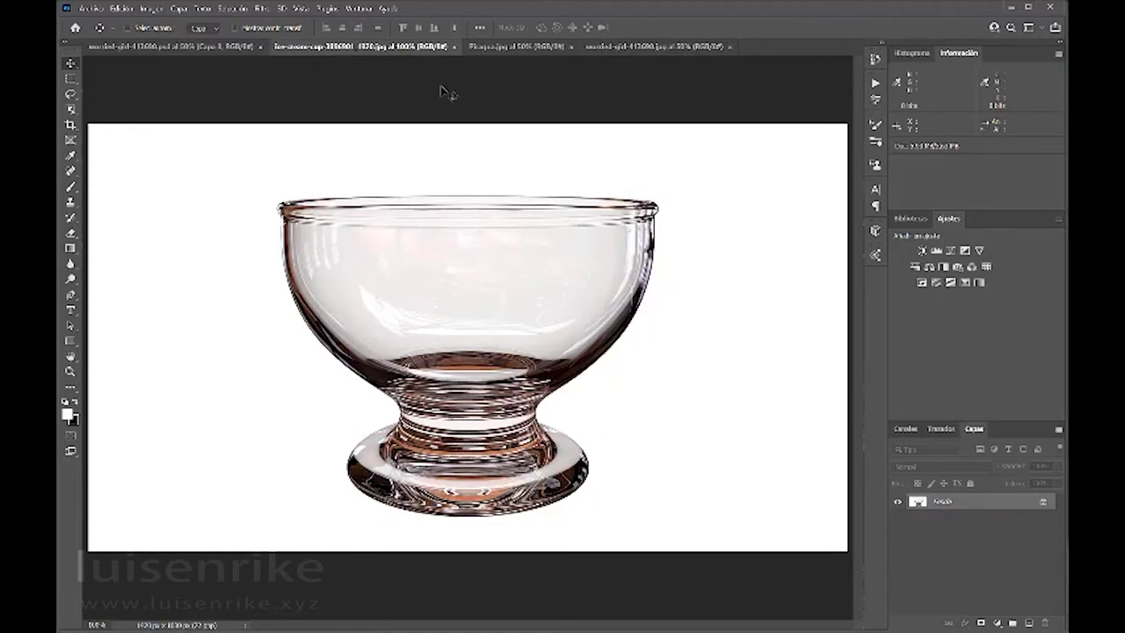
pyautogui.click(555, 179)
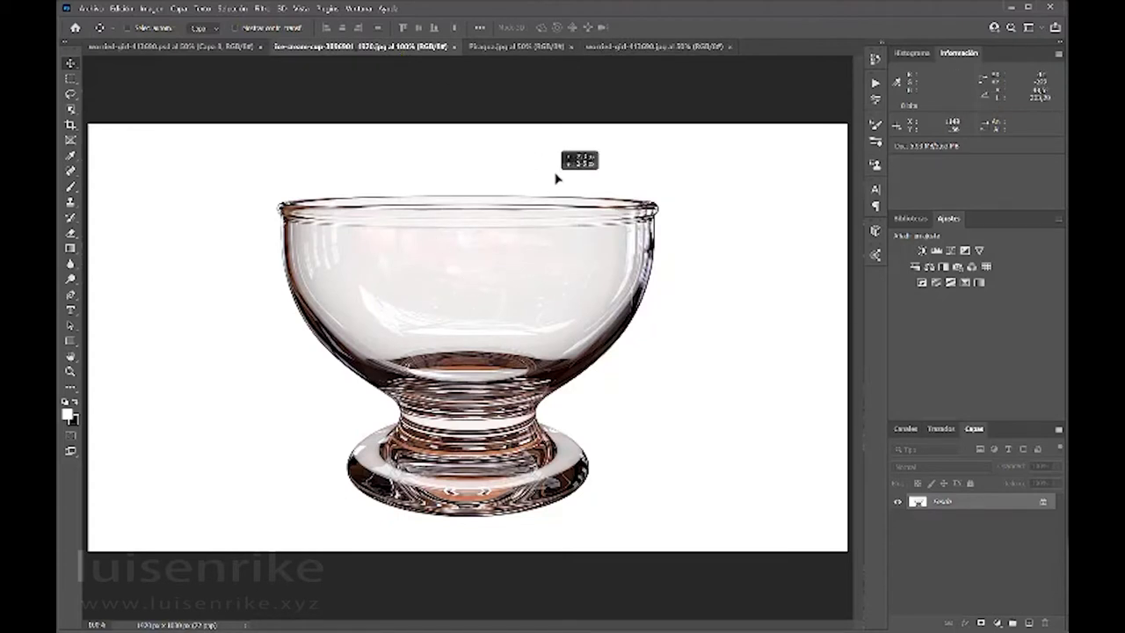
pyautogui.moveTo(629, 58); pyautogui.dragTo(395, 451)
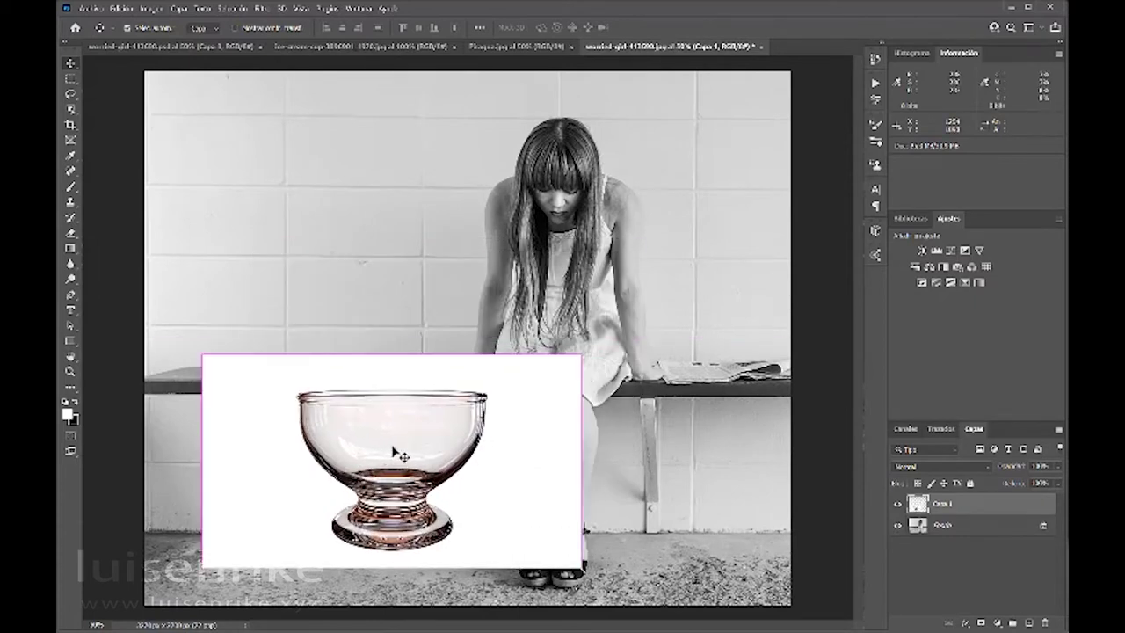
# - Scale the cup layer down proportionally to about 66% and place it on the floor beside the girl's legs
pyautogui.hotkey('ctrl', 't')
pyautogui.moveTo(586, 356); pyautogui.dragTo(467, 453)
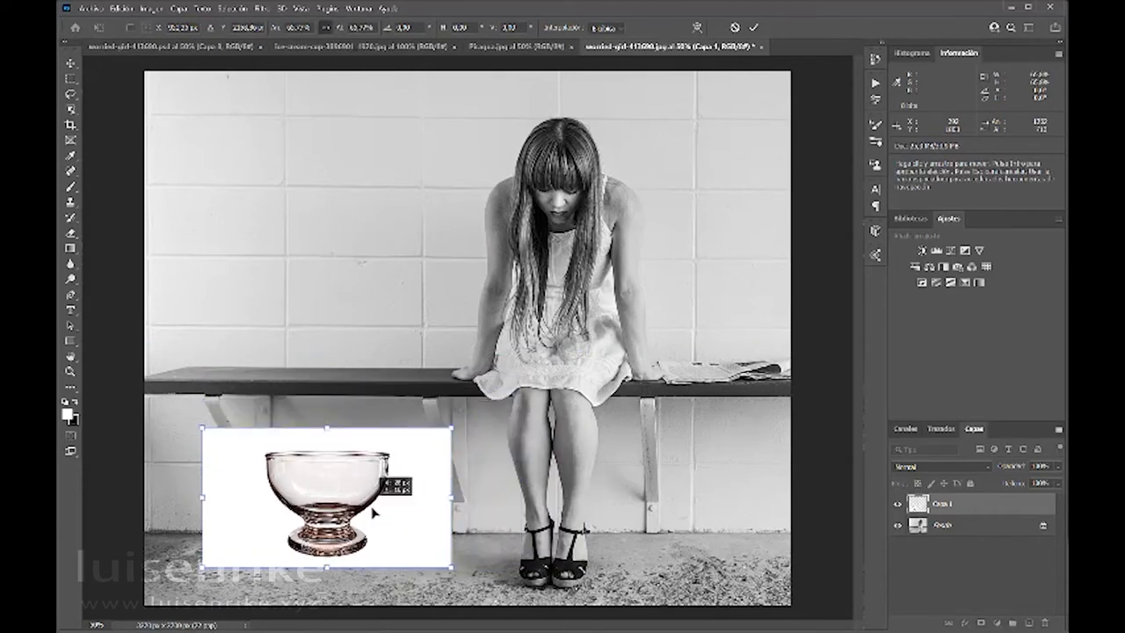
pyautogui.moveTo(372, 510); pyautogui.dragTo(417, 522)
pyautogui.press('Return')
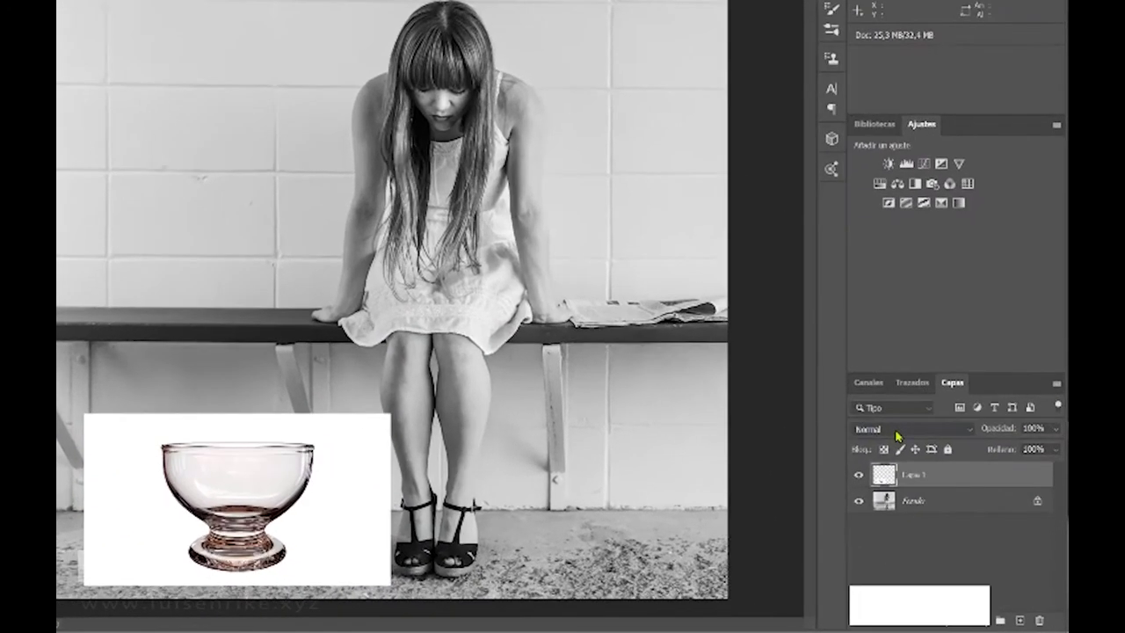
# - Set the cup layer's blend mode to Multiplicar and duplicate it with the copy set to Normal
pyautogui.click(914, 466)
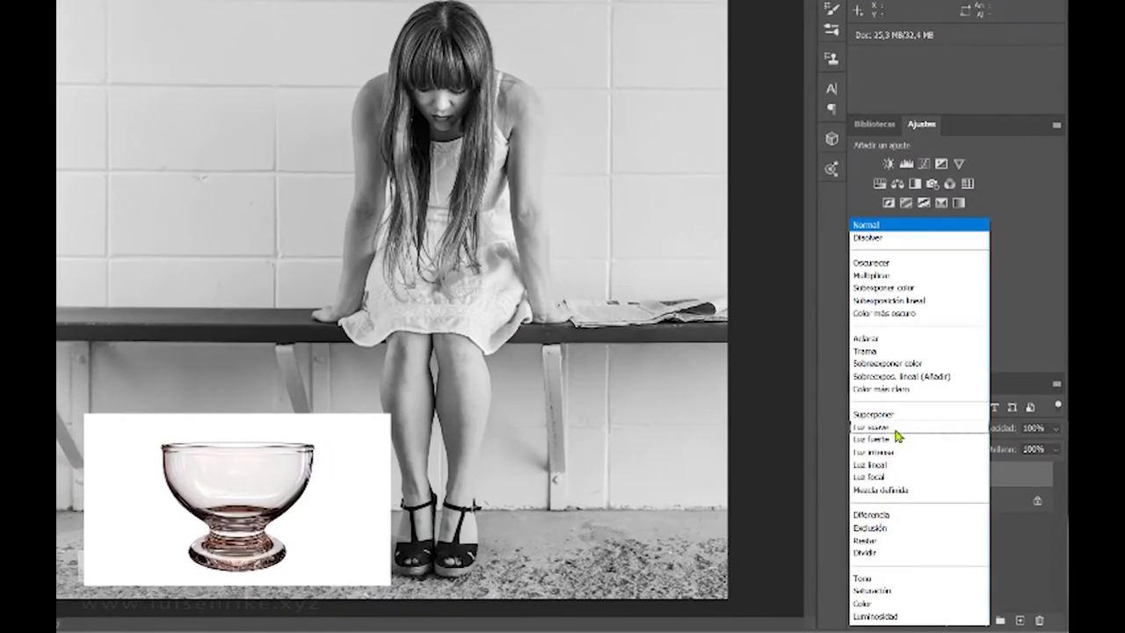
pyautogui.click(870, 276)
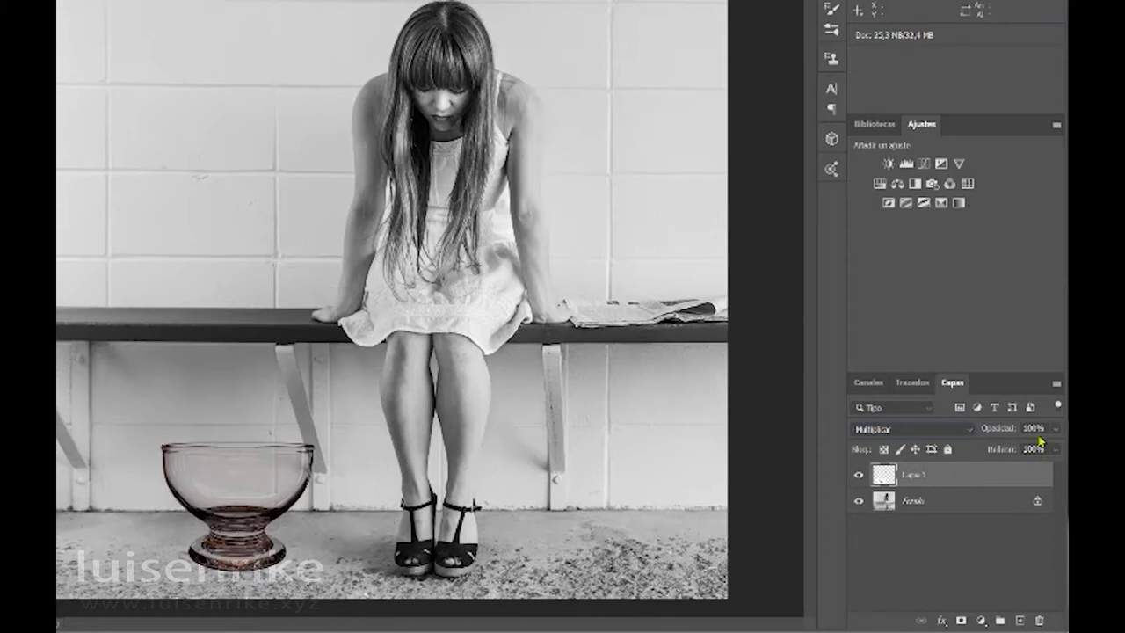
pyautogui.moveTo(987, 472); pyautogui.dragTo(1018, 617)
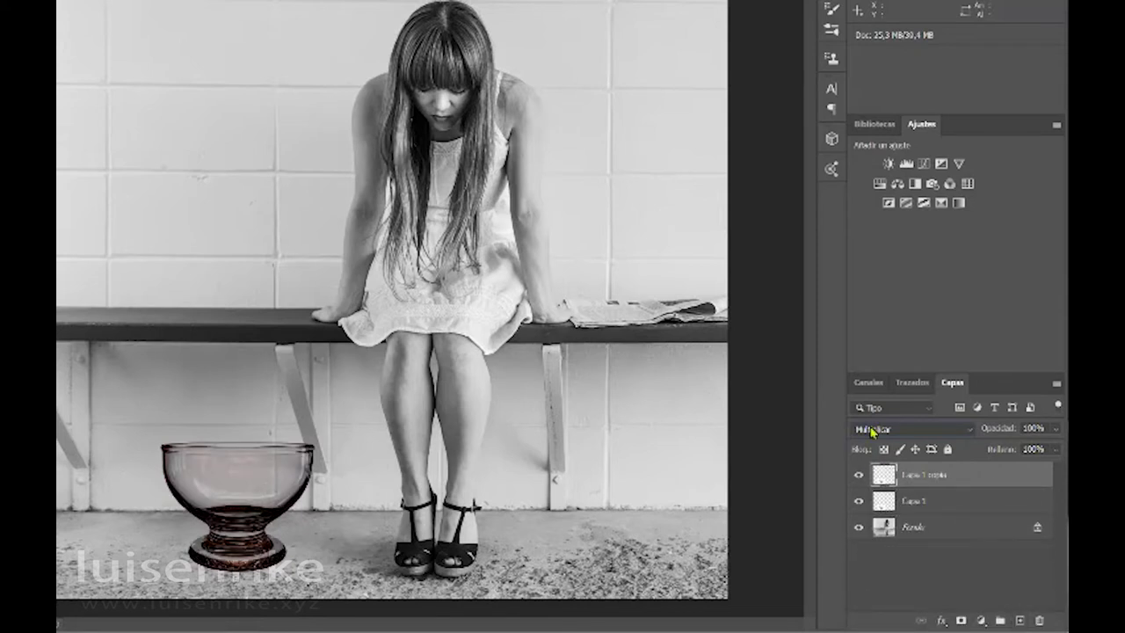
pyautogui.click(872, 429)
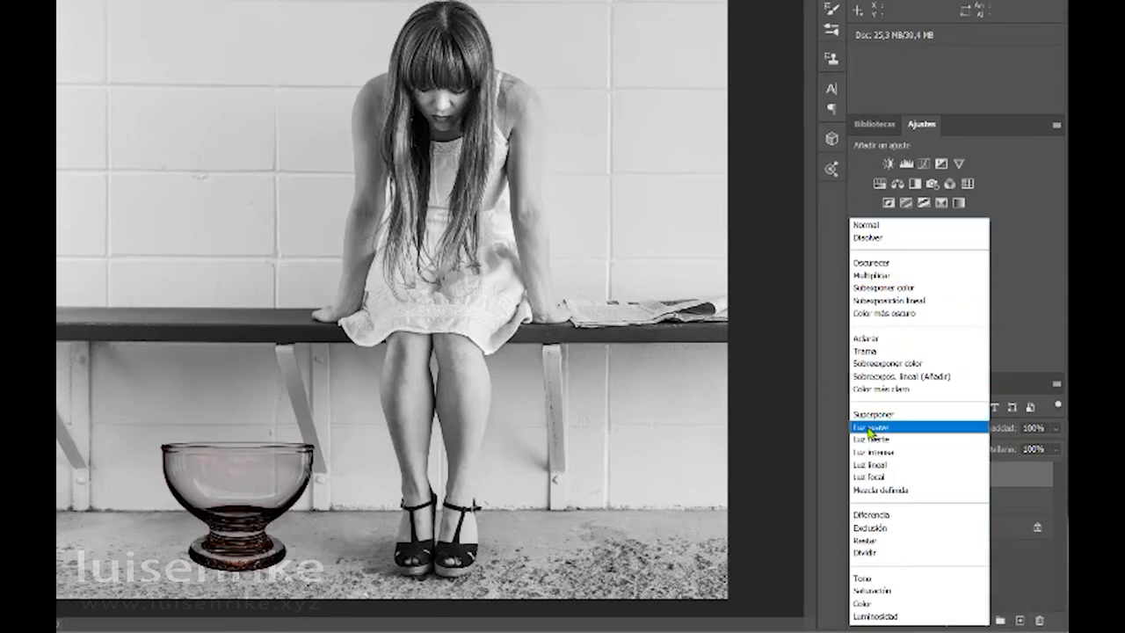
pyautogui.click(877, 227)
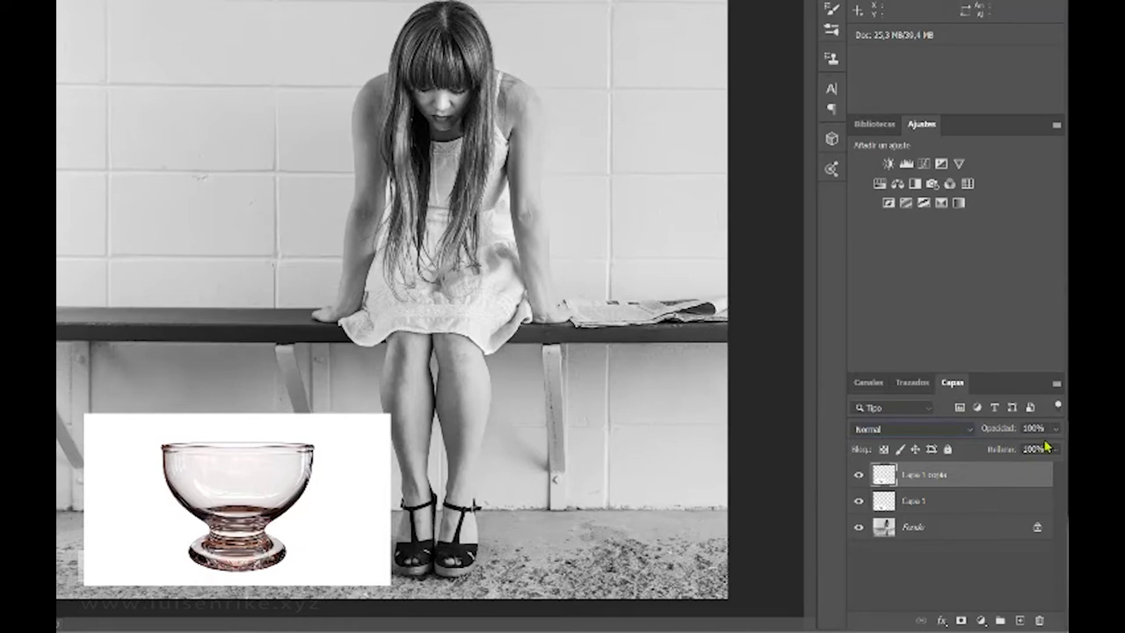
# - Remove the white background of Capa 1 copia by splitting its Esta capa highlight blending range to 207/244
pyautogui.doubleClick(1011, 479)
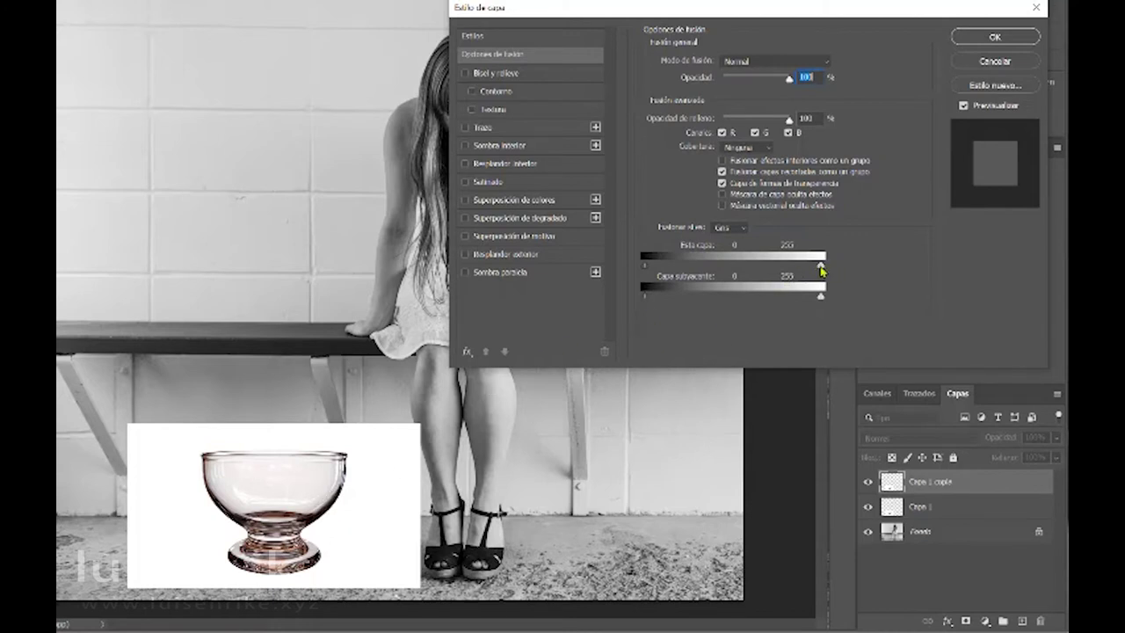
pyautogui.moveTo(821, 268)
pyautogui.mouseDown()
pyautogui.moveTo(793, 271)
pyautogui.moveTo(815, 275)
pyautogui.mouseUp()
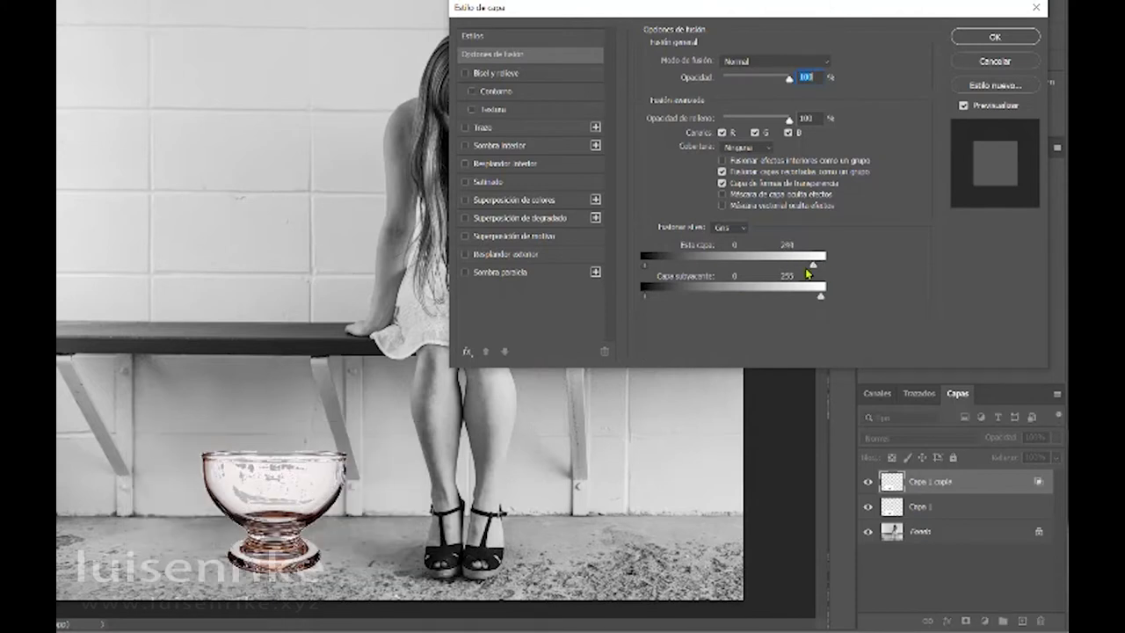
pyautogui.moveTo(812, 265); pyautogui.dragTo(790, 271)
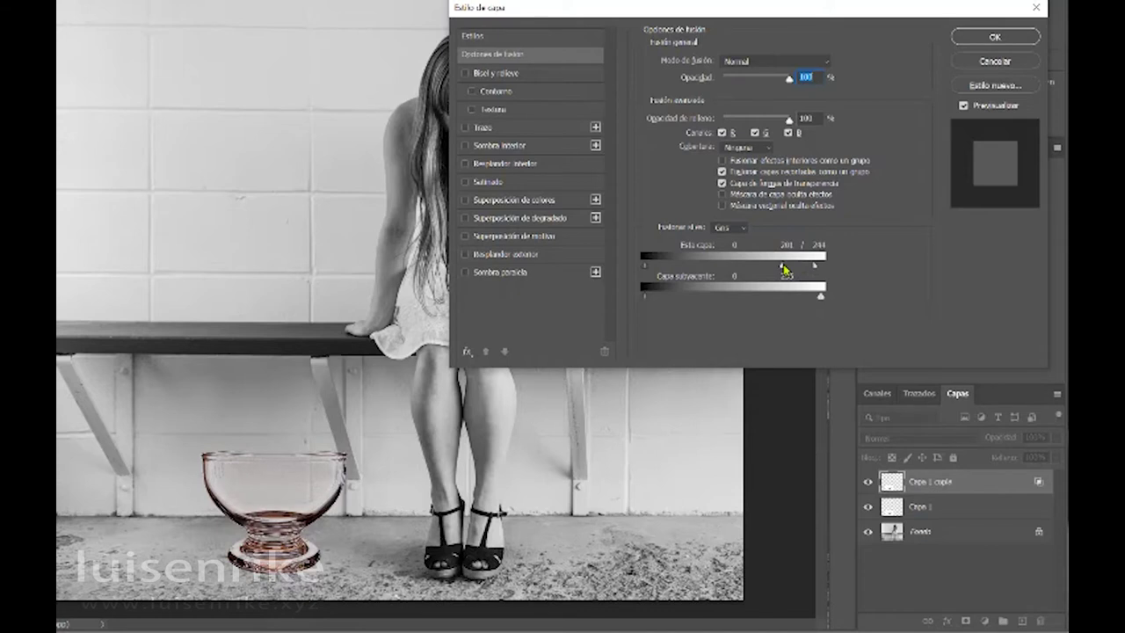
pyautogui.moveTo(788, 270); pyautogui.dragTo(789, 274)
pyautogui.click(994, 40)
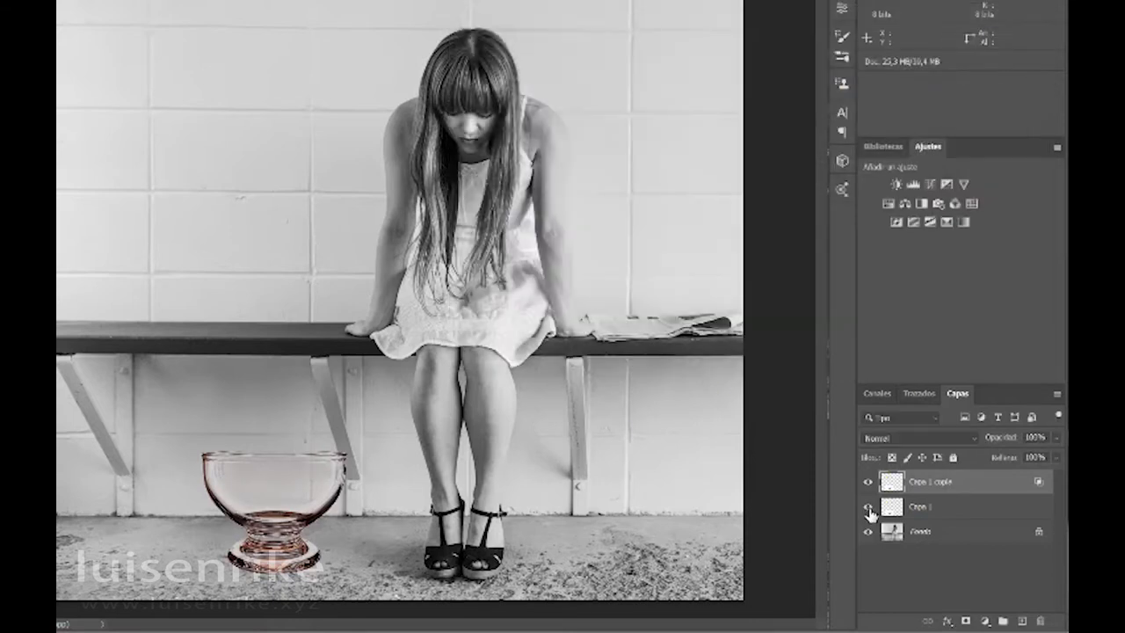
# - Hide Capa 1, then split the Esta capa shadow range of Capa 1 copia to about 136/255 and fine-tune its highlight range
pyautogui.click(870, 513)
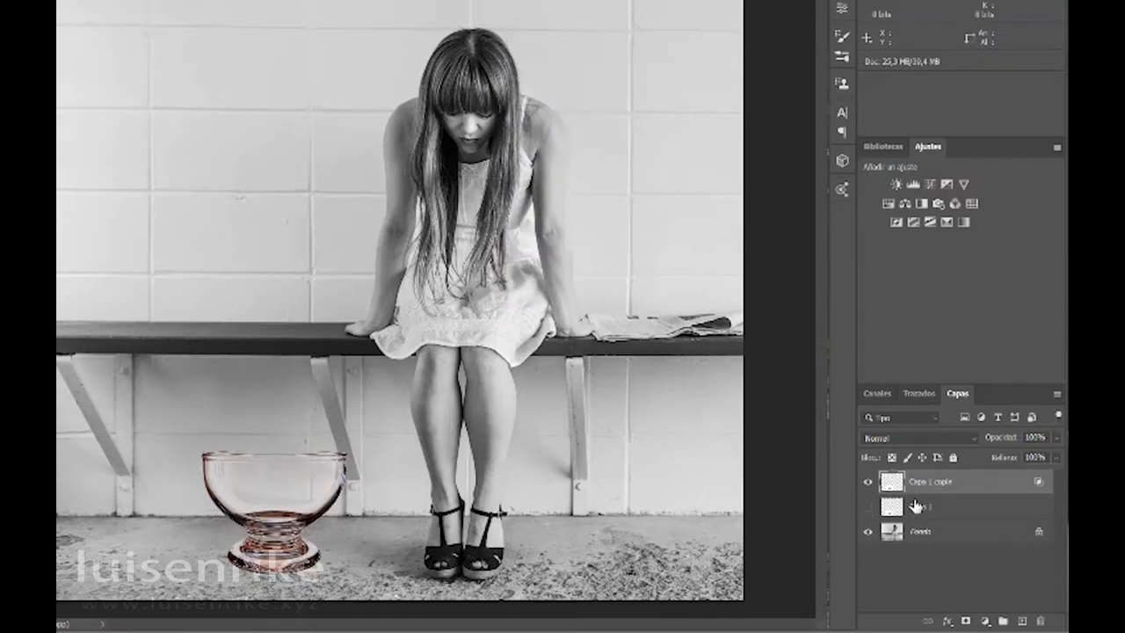
pyautogui.doubleClick(1008, 488)
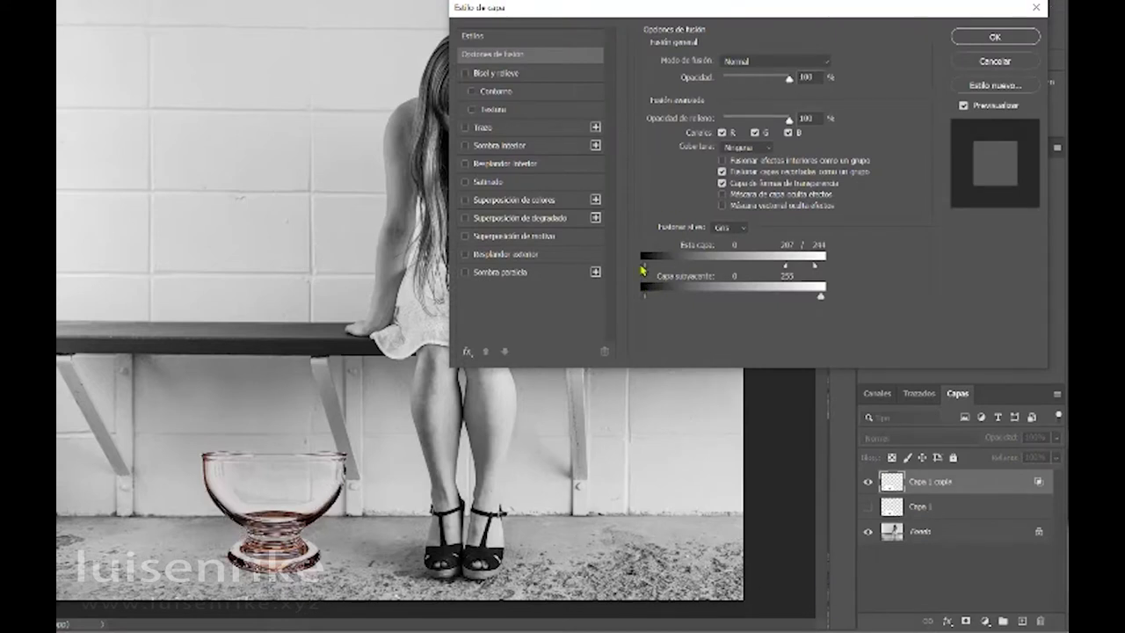
pyautogui.moveTo(642, 270); pyautogui.dragTo(698, 272)
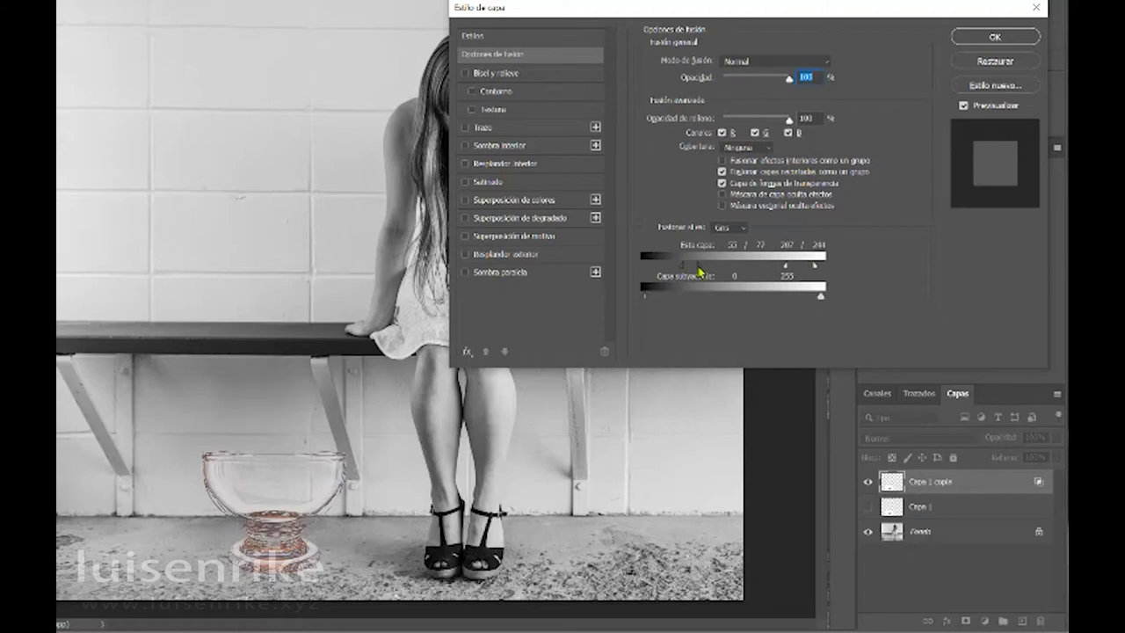
pyautogui.moveTo(699, 272); pyautogui.dragTo(846, 284)
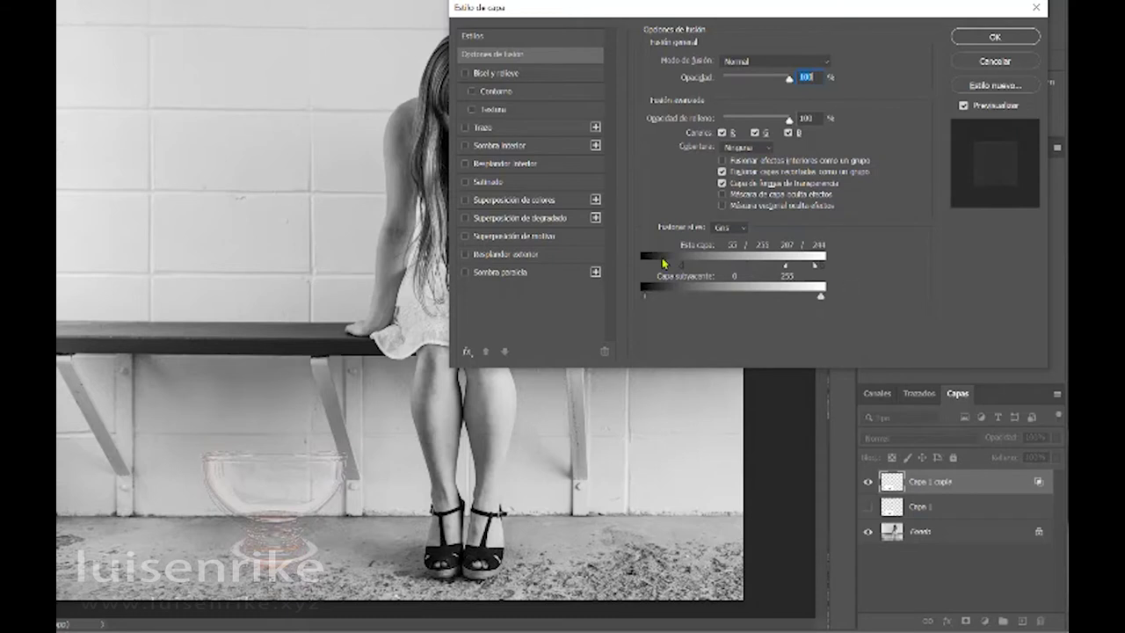
pyautogui.moveTo(681, 267); pyautogui.dragTo(750, 278)
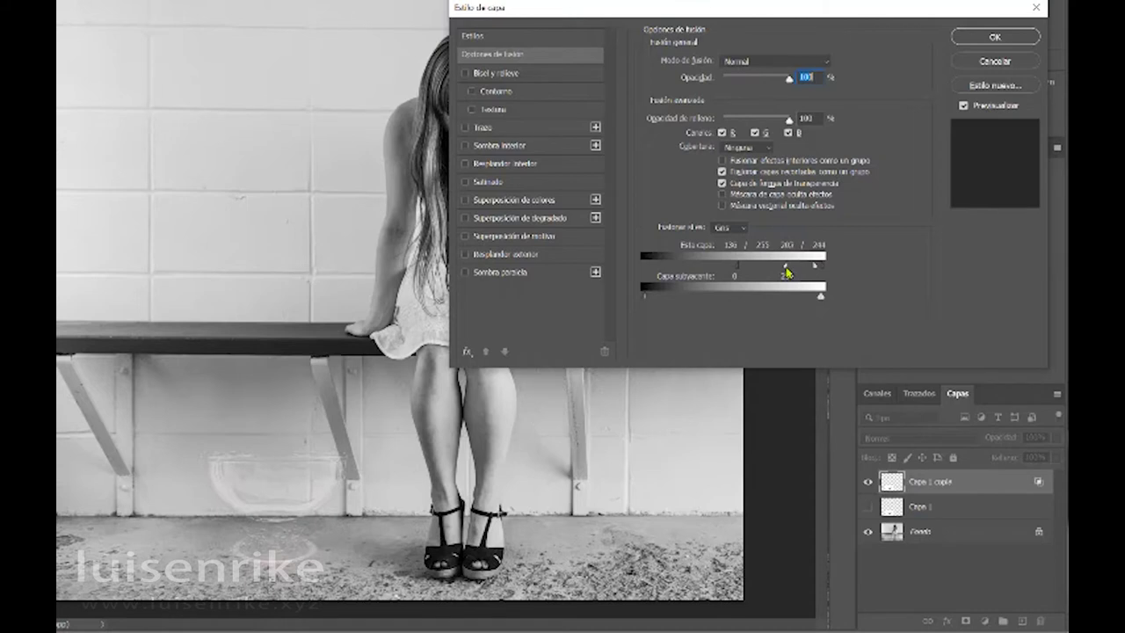
pyautogui.moveTo(787, 273)
pyautogui.mouseDown()
pyautogui.moveTo(758, 266)
pyautogui.moveTo(816, 284)
pyautogui.moveTo(785, 281)
pyautogui.mouseUp()
pyautogui.moveTo(814, 270)
pyautogui.mouseDown()
pyautogui.moveTo(861, 277)
pyautogui.moveTo(814, 274)
pyautogui.mouseUp()
pyautogui.click(989, 39)
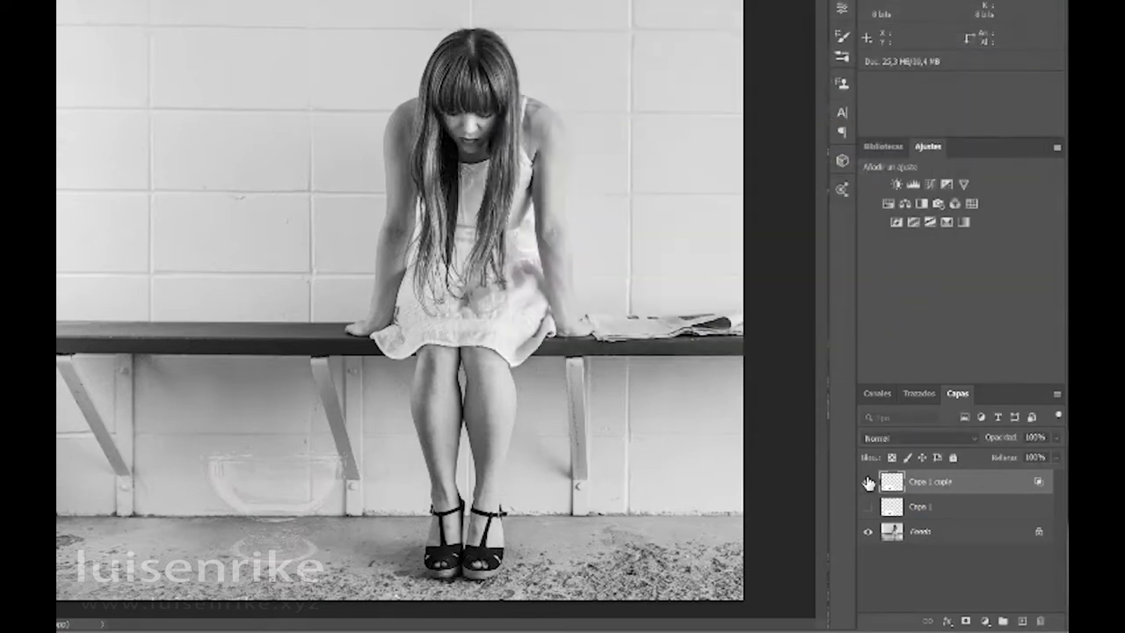
# - Show Capa 1 again and compare the glass effect by toggling the visibility of both cup layers
pyautogui.click(868, 507)
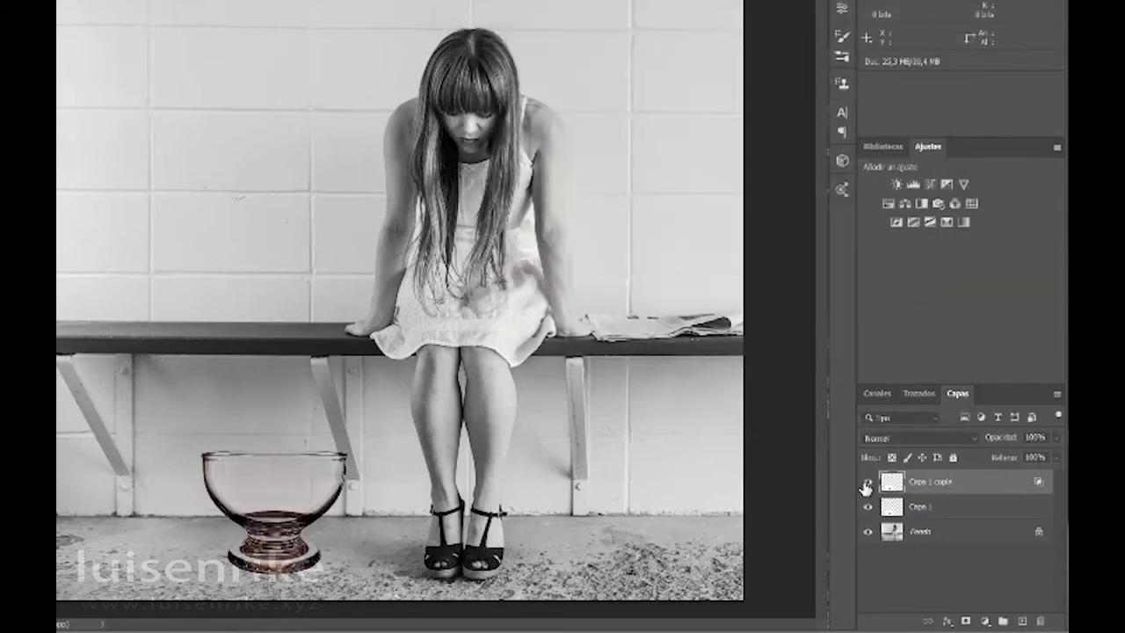
pyautogui.click(869, 482)
pyautogui.click(869, 482)
pyautogui.click(869, 486)
pyautogui.click(868, 482)
pyautogui.click(868, 483)
pyautogui.click(868, 483)
pyautogui.click(868, 509)
pyautogui.click(868, 509)
# - Try a lower opacity on Capa 1 copia and set the opacity of Capa 1 to 77%
pyautogui.click(1057, 439)
pyautogui.moveTo(1055, 455); pyautogui.dragTo(1042, 457)
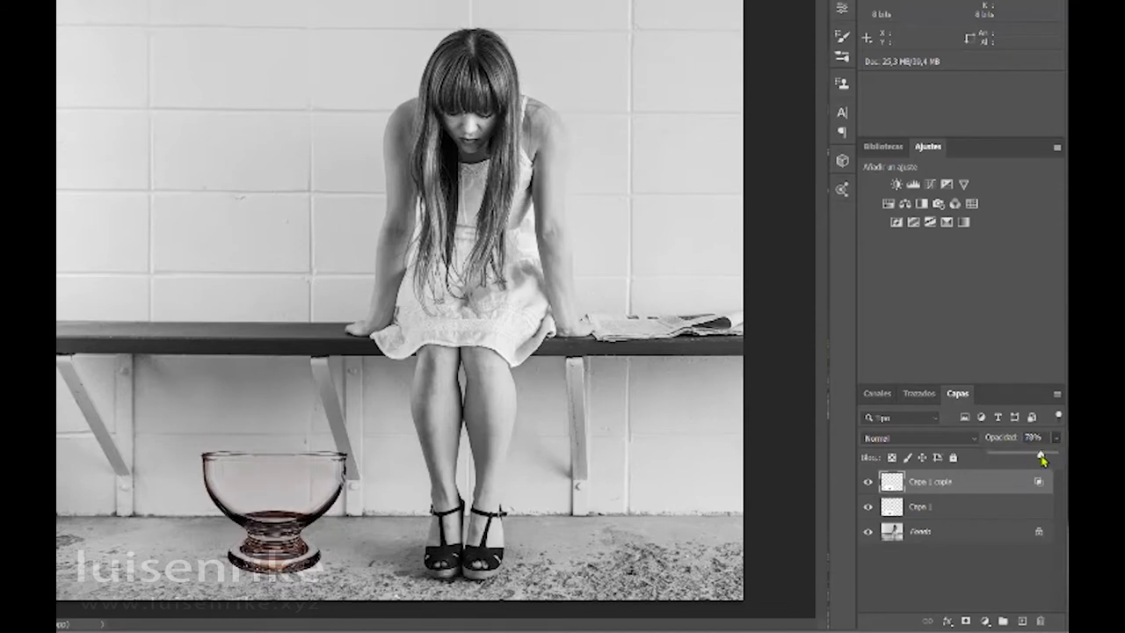
pyautogui.click(931, 506)
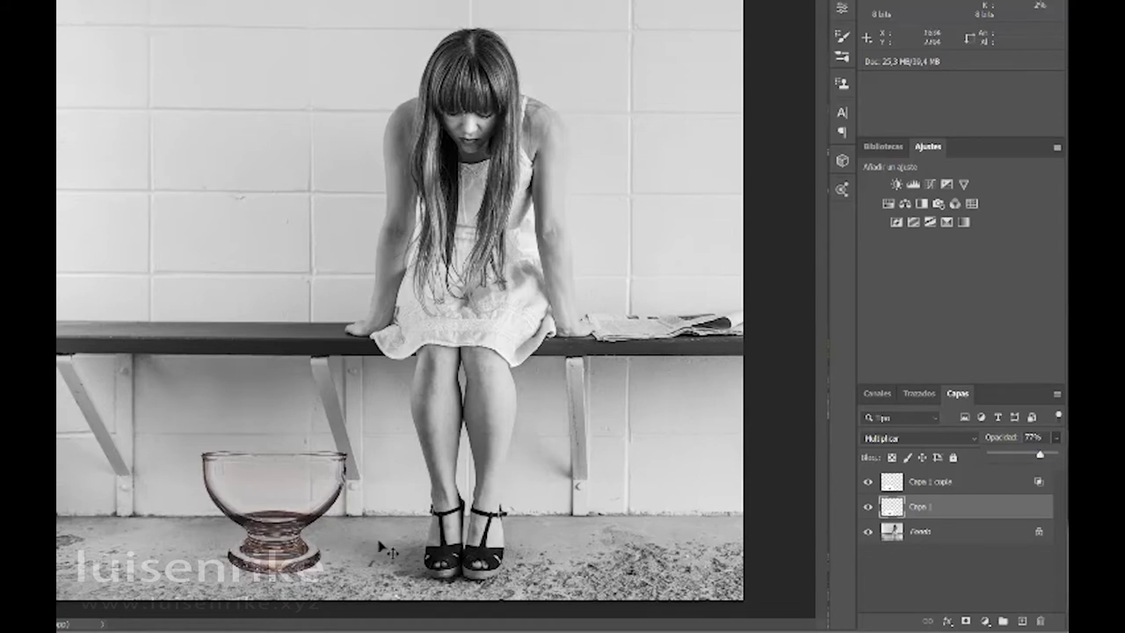
pyautogui.click(937, 582)
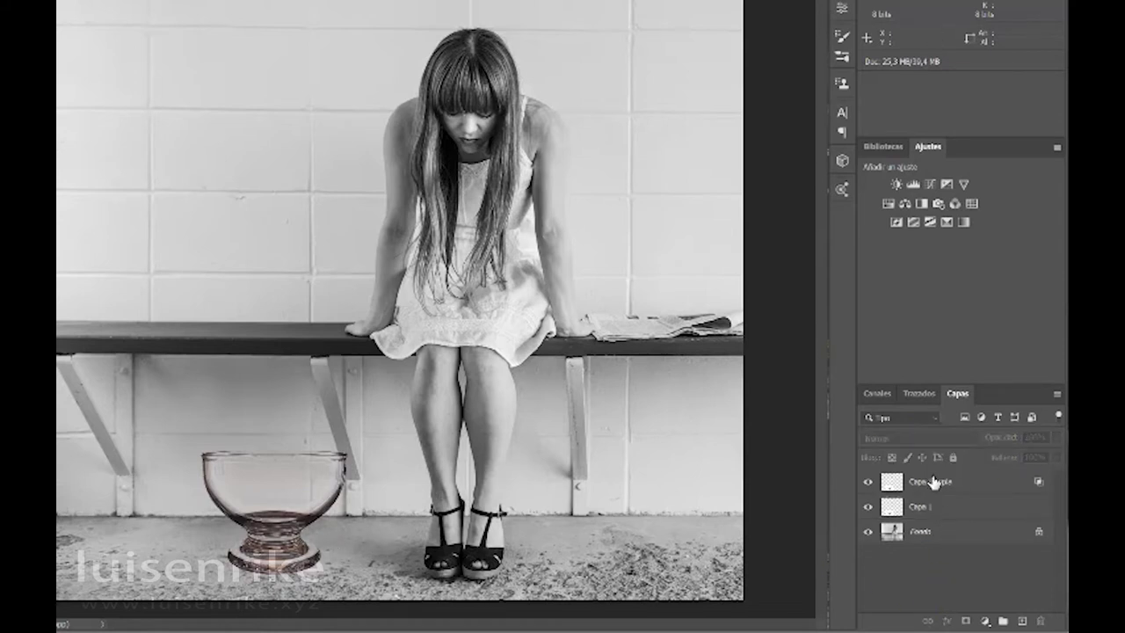
# - Select both cup layers and move the glass together closer to the girl's feet on the floor
pyautogui.click(934, 483)
pyautogui.keyDown('shift'); pyautogui.click(939, 510); pyautogui.keyUp('shift')
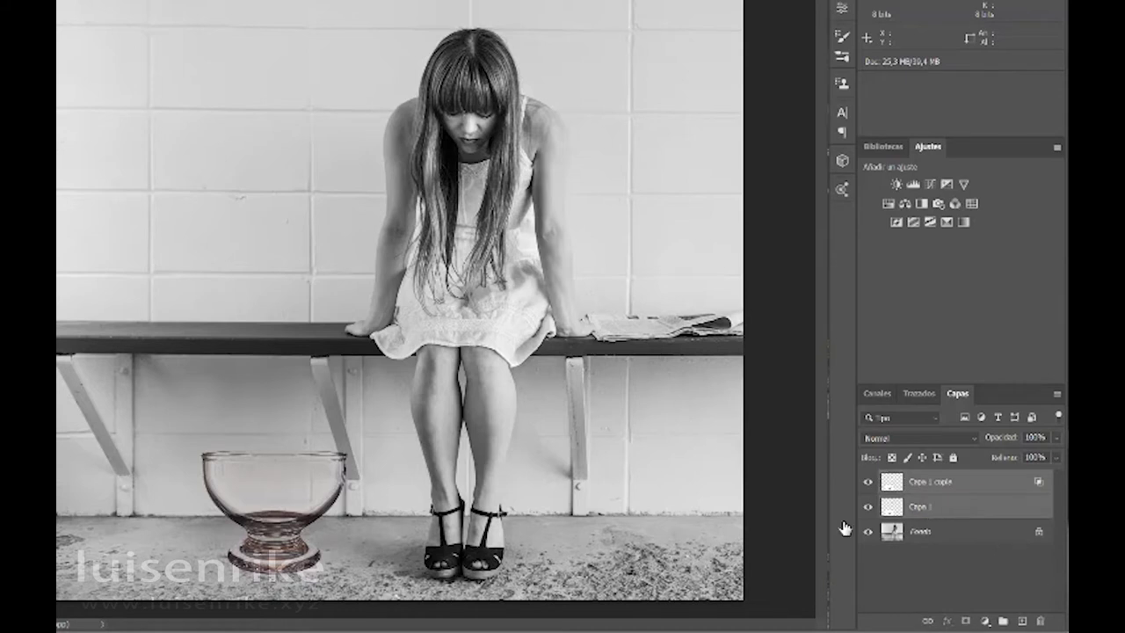
pyautogui.moveTo(289, 495); pyautogui.dragTo(326, 468)
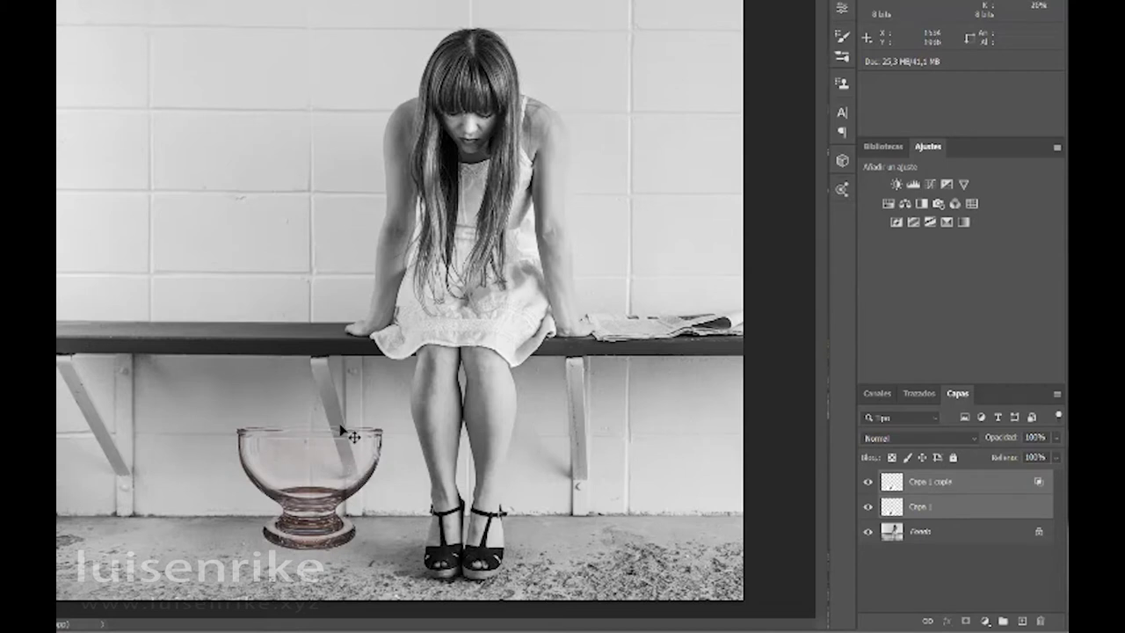
pyautogui.moveTo(347, 469); pyautogui.dragTo(323, 492)
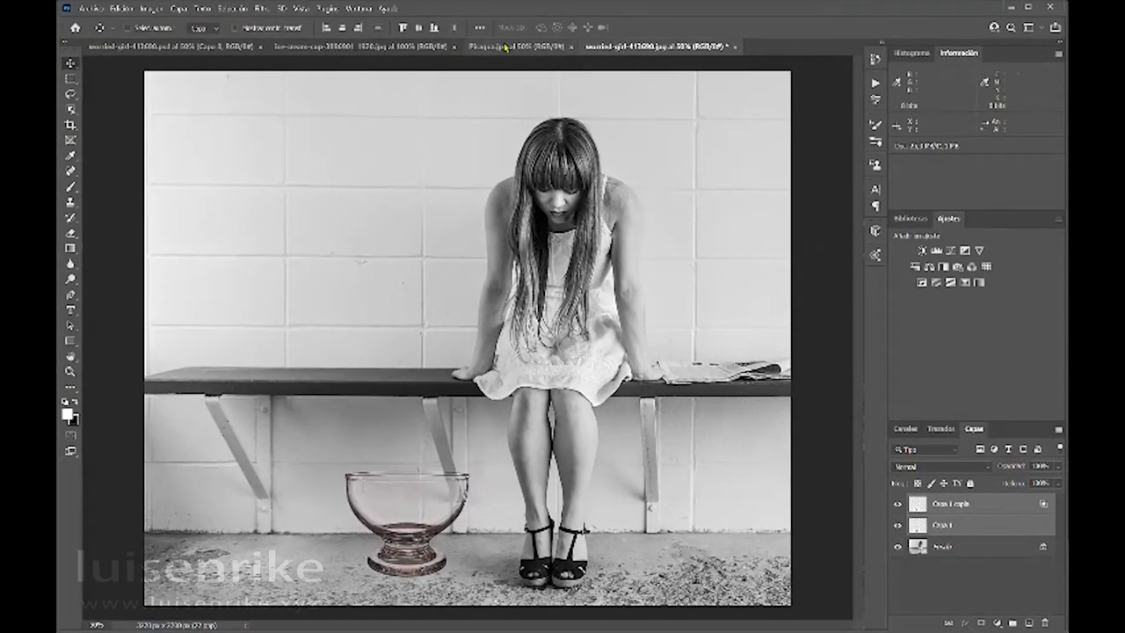
# - Copy the kayaker photo from Piragua.jpg into the worried-girl-413690.jpg document as the topmost layer
pyautogui.click(505, 46)
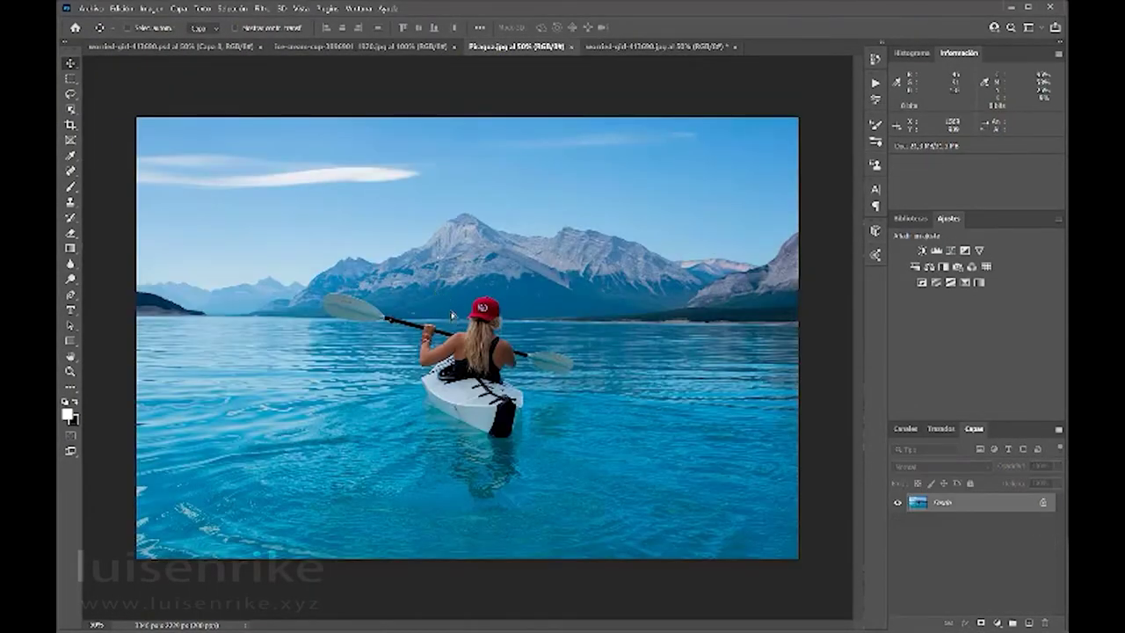
pyautogui.moveTo(623, 58); pyautogui.dragTo(432, 329)
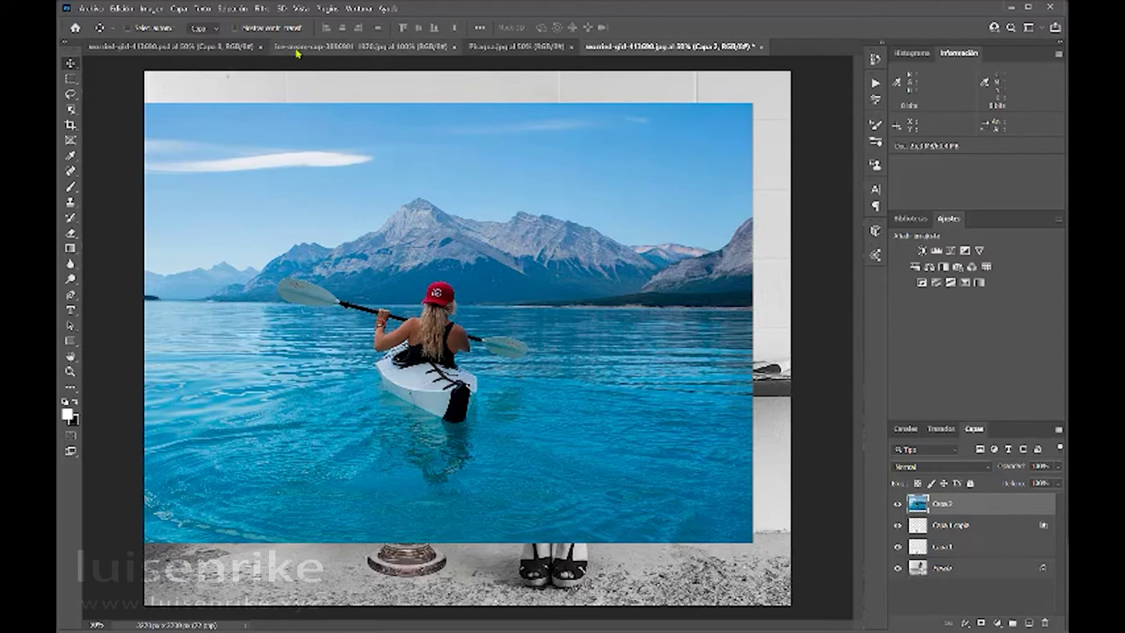
# - Switch to the finished worried-girl-413690.psd and hide its two glass layers to examine the masked water and kayaker
pyautogui.click(195, 51)
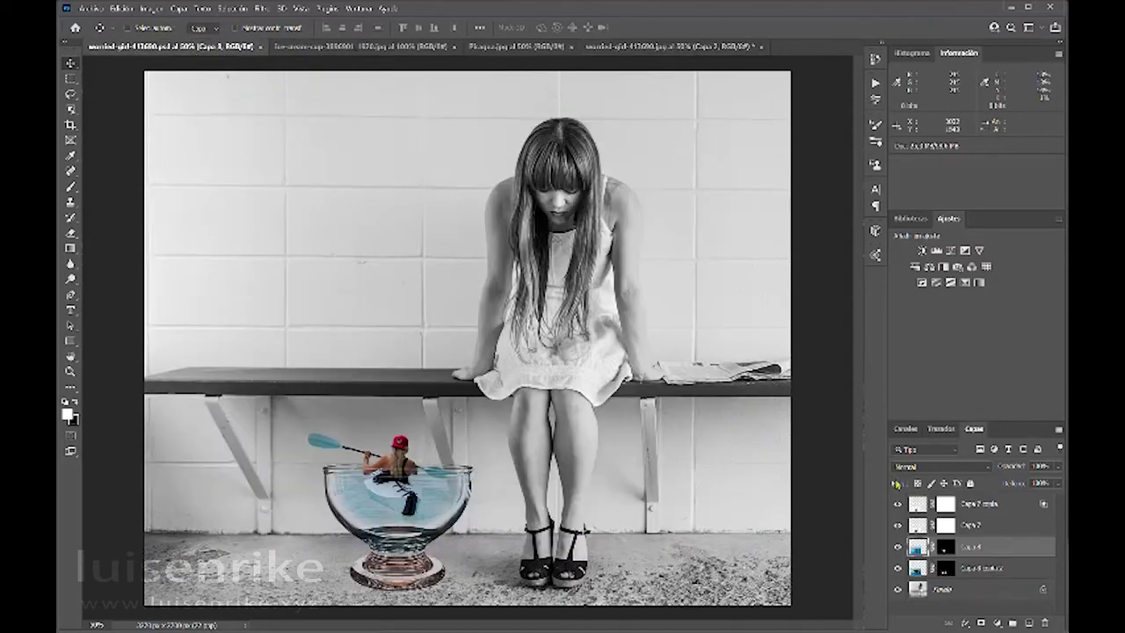
pyautogui.click(898, 525)
pyautogui.click(897, 504)
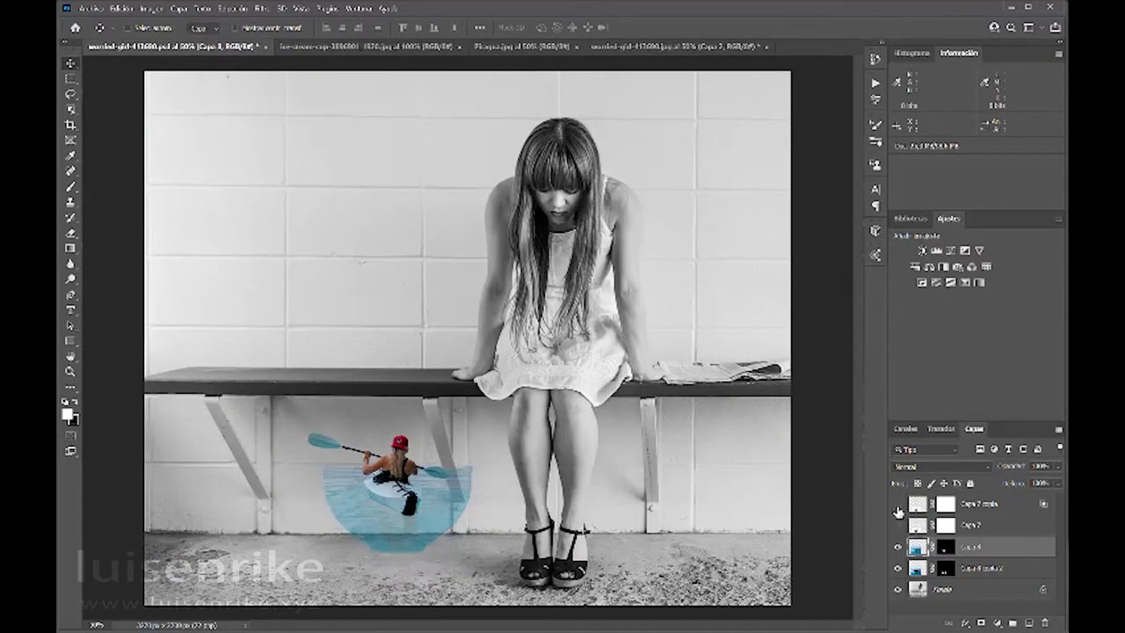
# - Toggle the water layer and the kayaker layer in the finished composite to examine each masked part separately
pyautogui.click(896, 570)
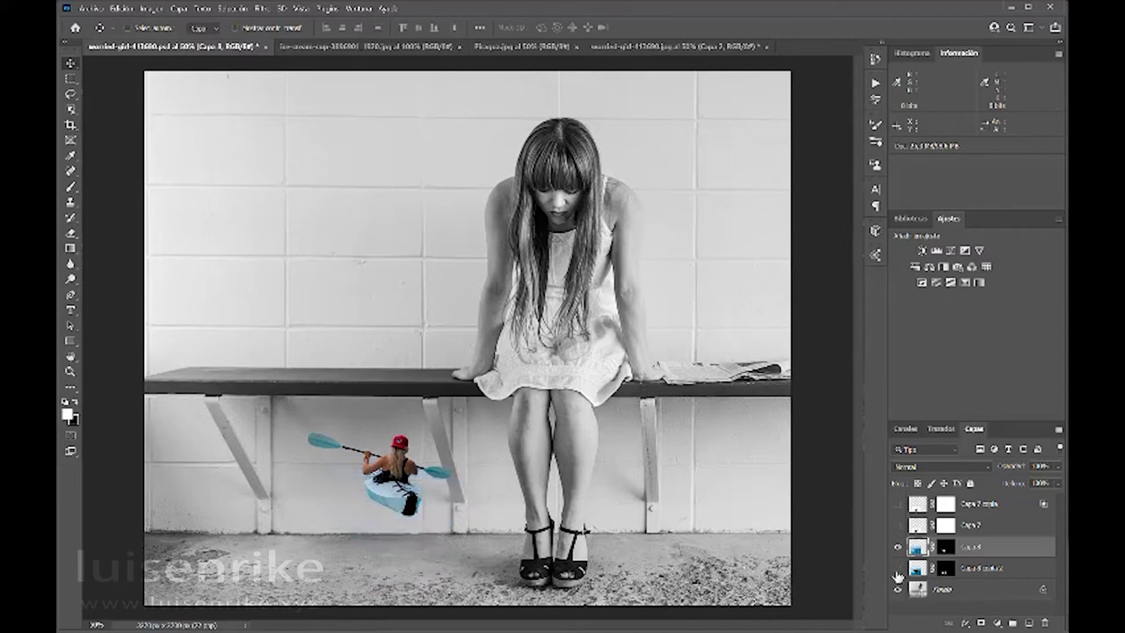
pyautogui.click(897, 571)
pyautogui.click(897, 570)
pyautogui.click(897, 570)
pyautogui.click(991, 568)
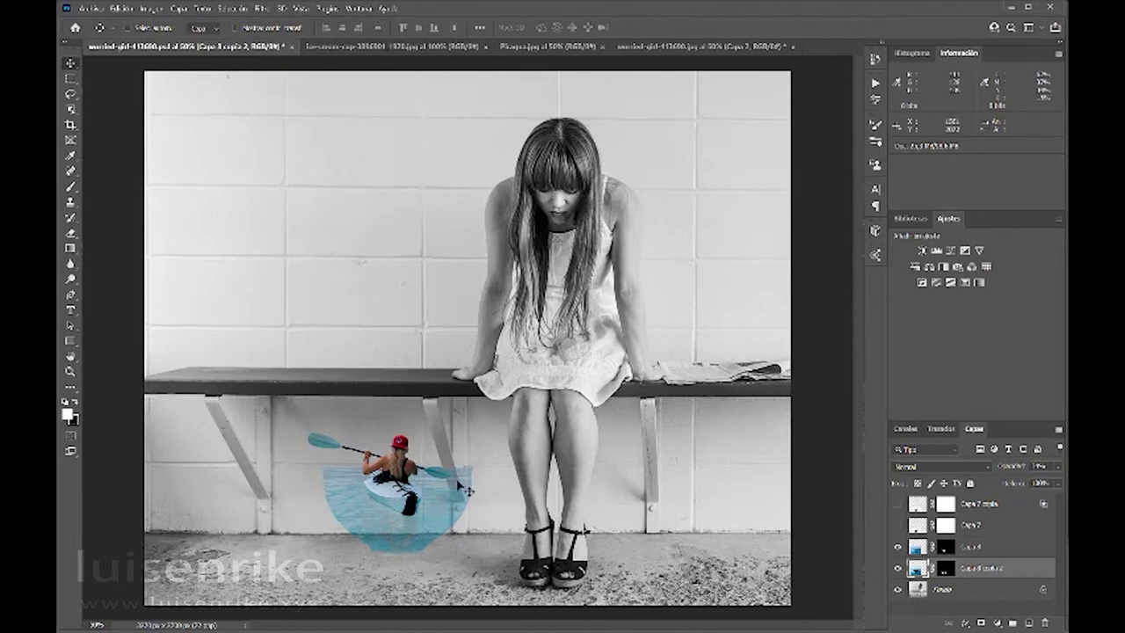
pyautogui.click(898, 570)
pyautogui.click(897, 549)
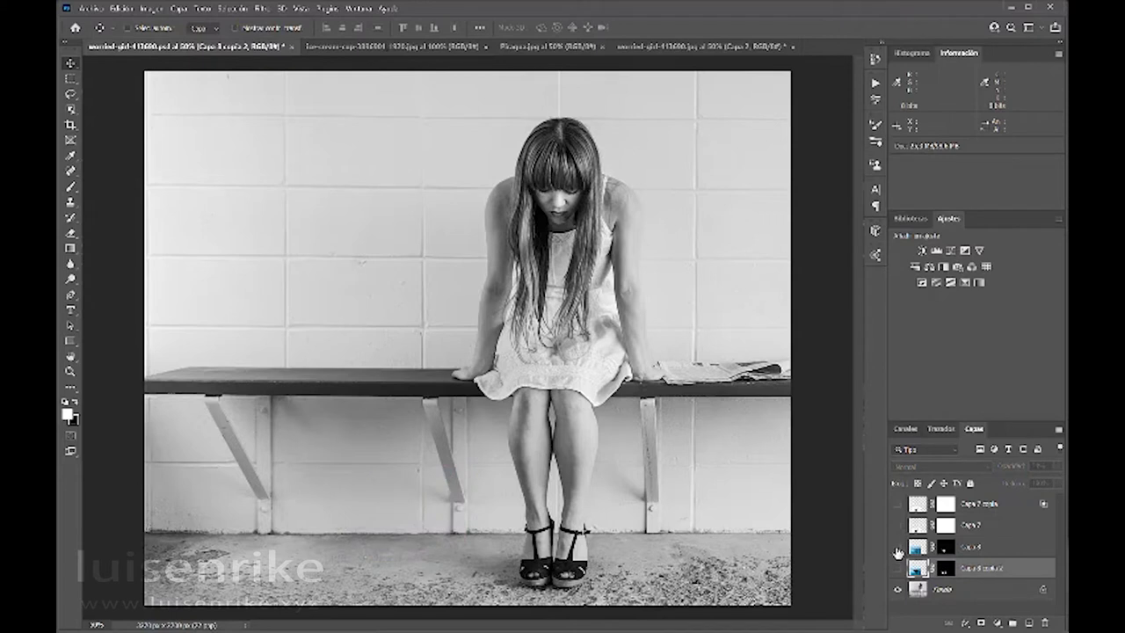
pyautogui.click(898, 549)
pyautogui.click(981, 551)
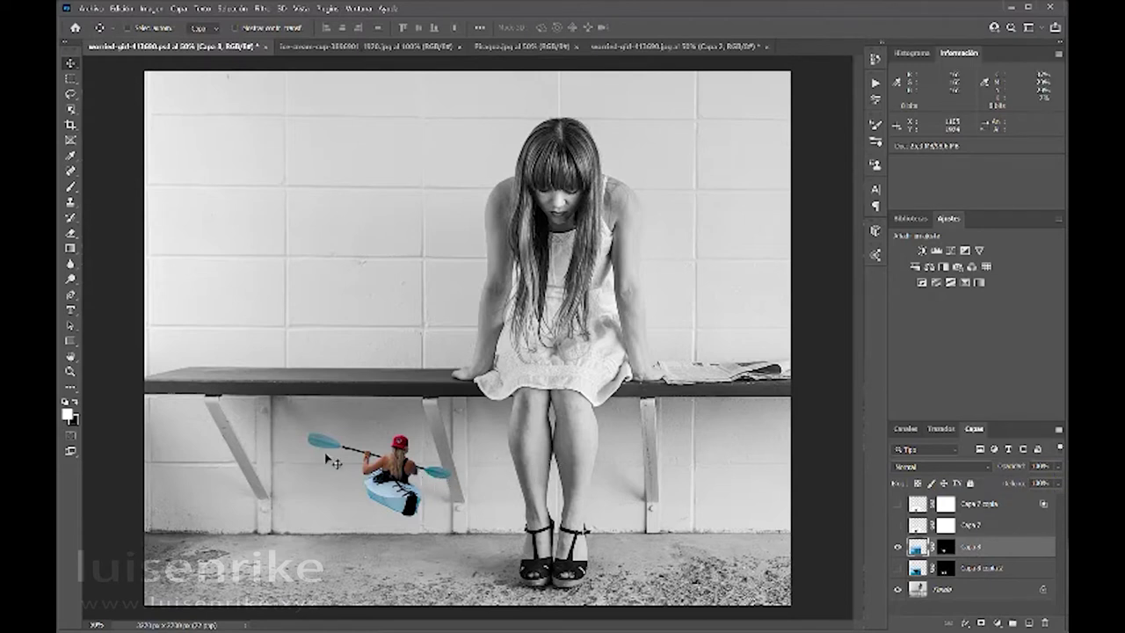
# - Show the water layer and both glass layers again to view the complete composite
pyautogui.click(898, 568)
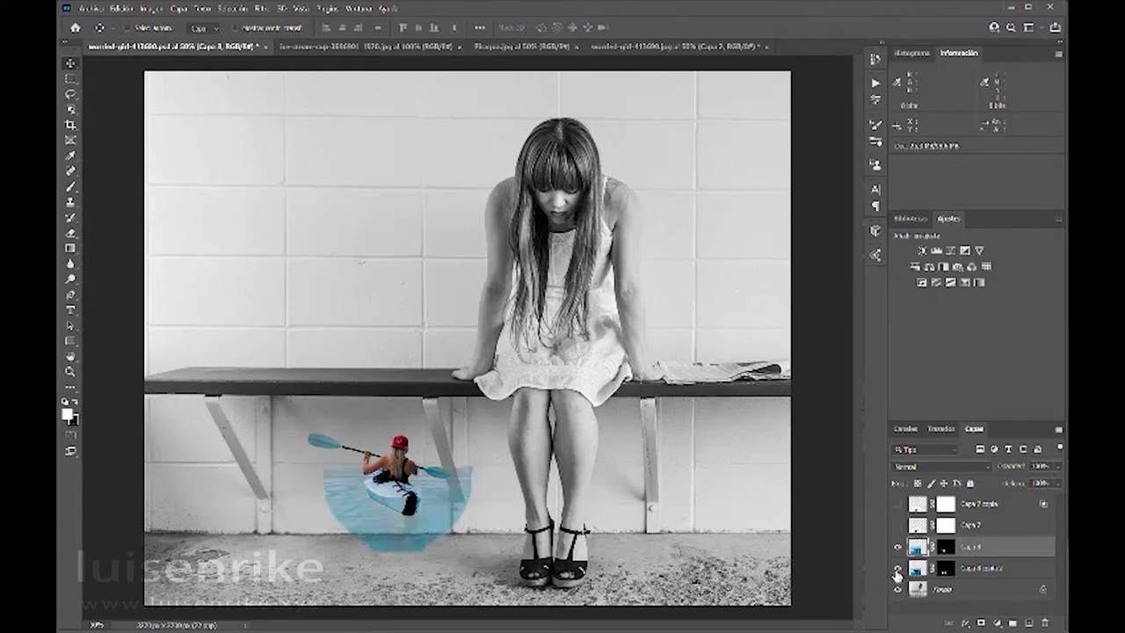
pyautogui.click(897, 524)
pyautogui.click(897, 504)
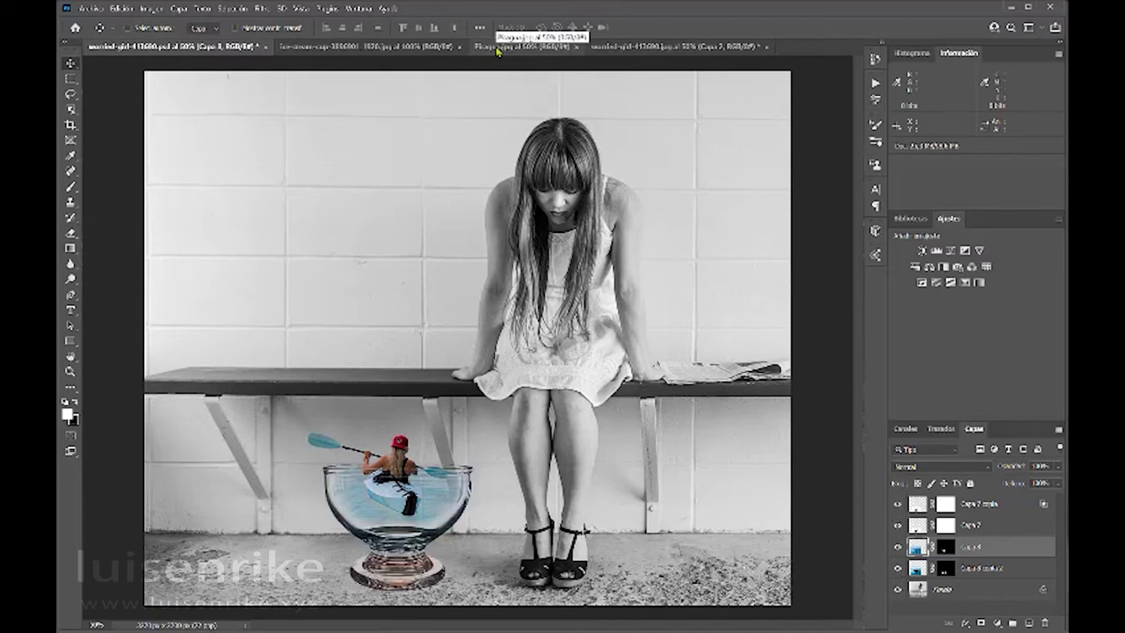
# - Switch to worried-girl-413690.jpg and select the kayaker, paddle and kayak on Capa 2 with the Object Selection tool
pyautogui.click(623, 46)
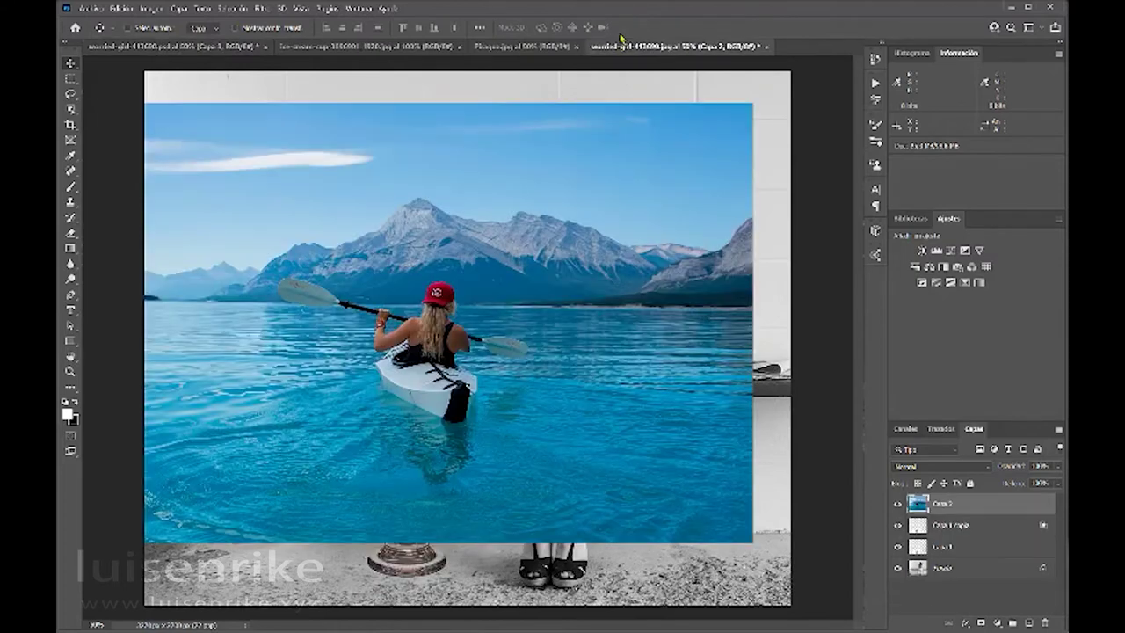
pyautogui.moveTo(67, 110); pyautogui.dragTo(127, 118)
pyautogui.click(128, 118)
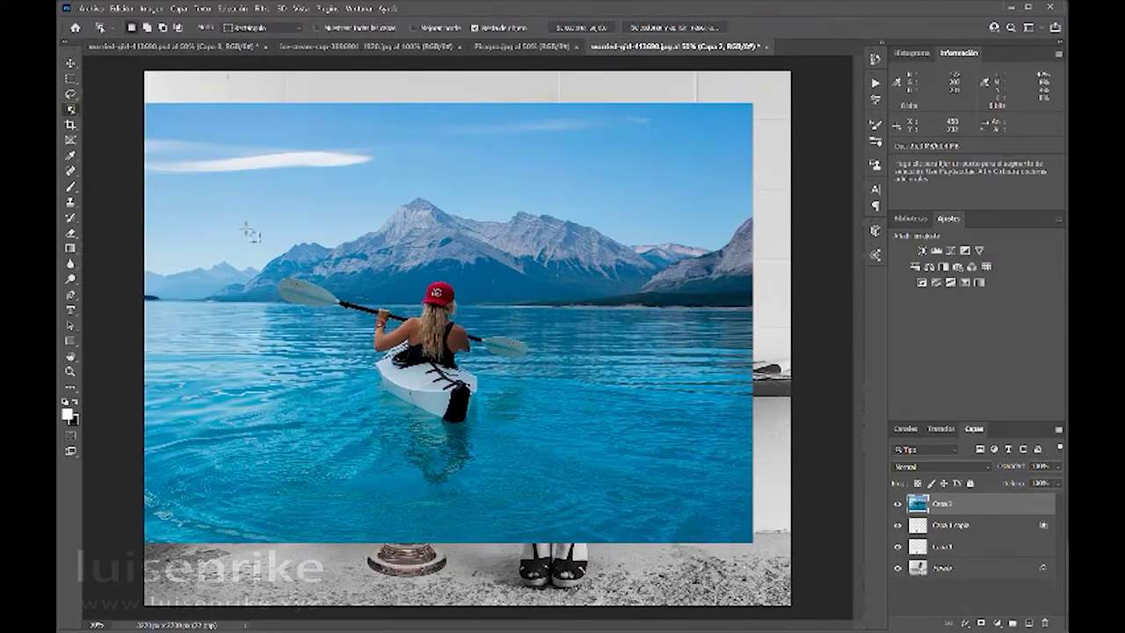
pyautogui.moveTo(270, 264); pyautogui.dragTo(550, 460)
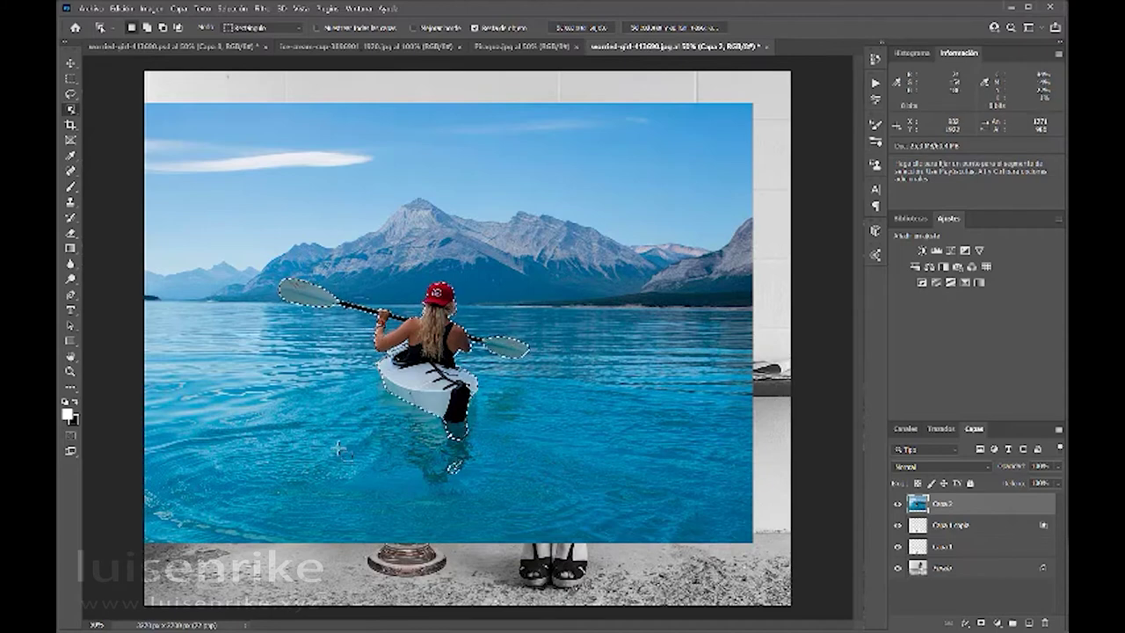
# - Subtract the water reflections below the kayak's stern from the selection with the Quick Selection tool
pyautogui.hotkey('ctrl', '1')
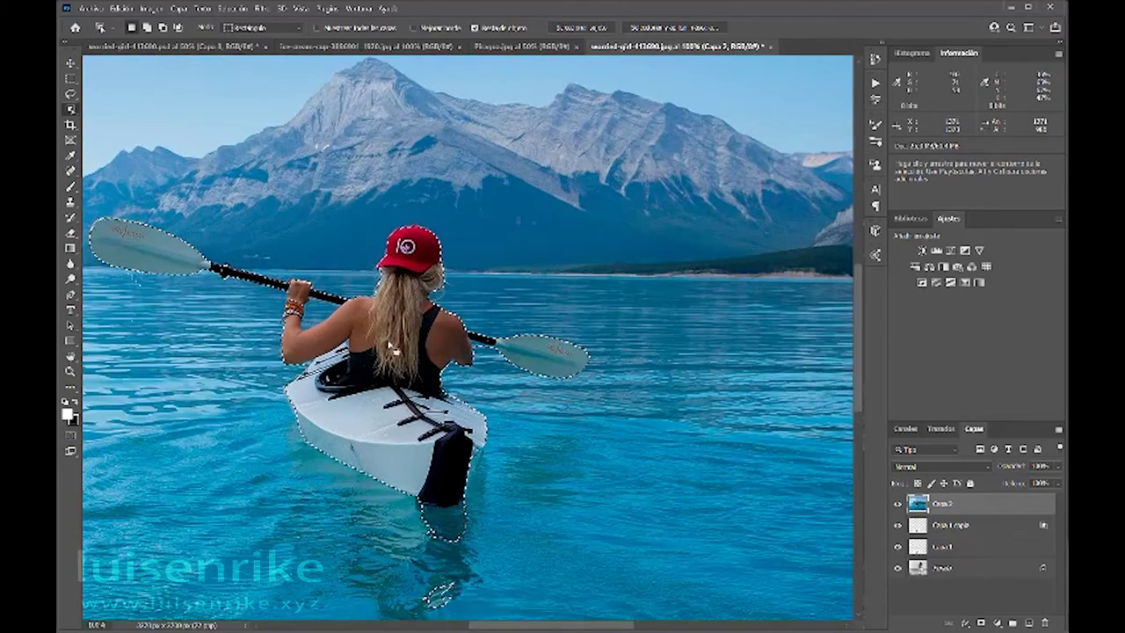
pyautogui.rightClick(69, 111)
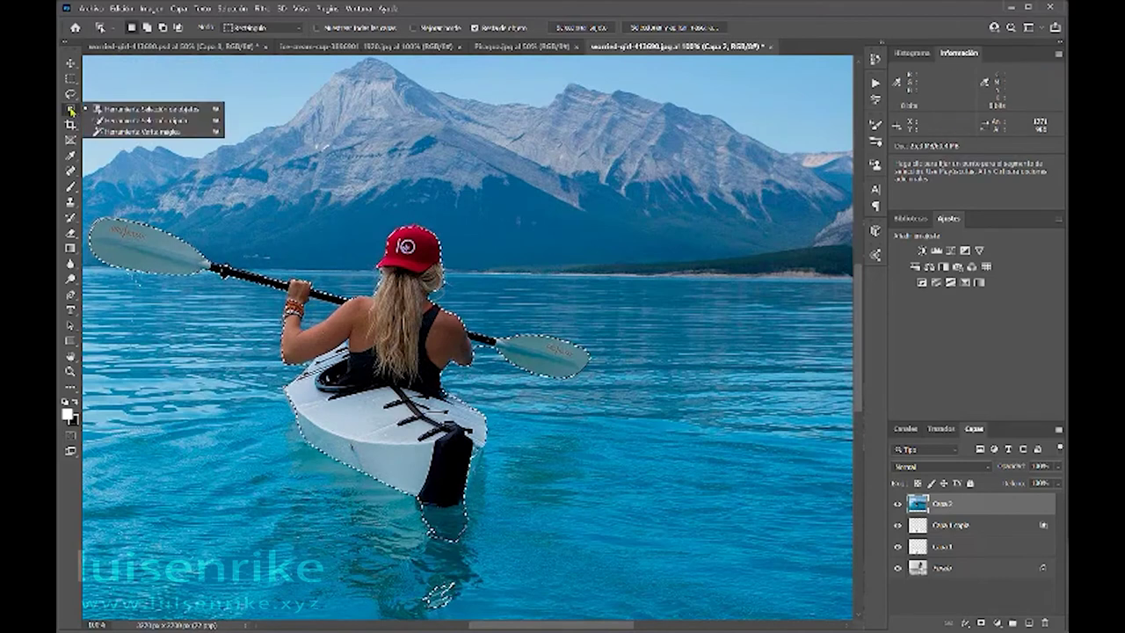
pyautogui.click(134, 124)
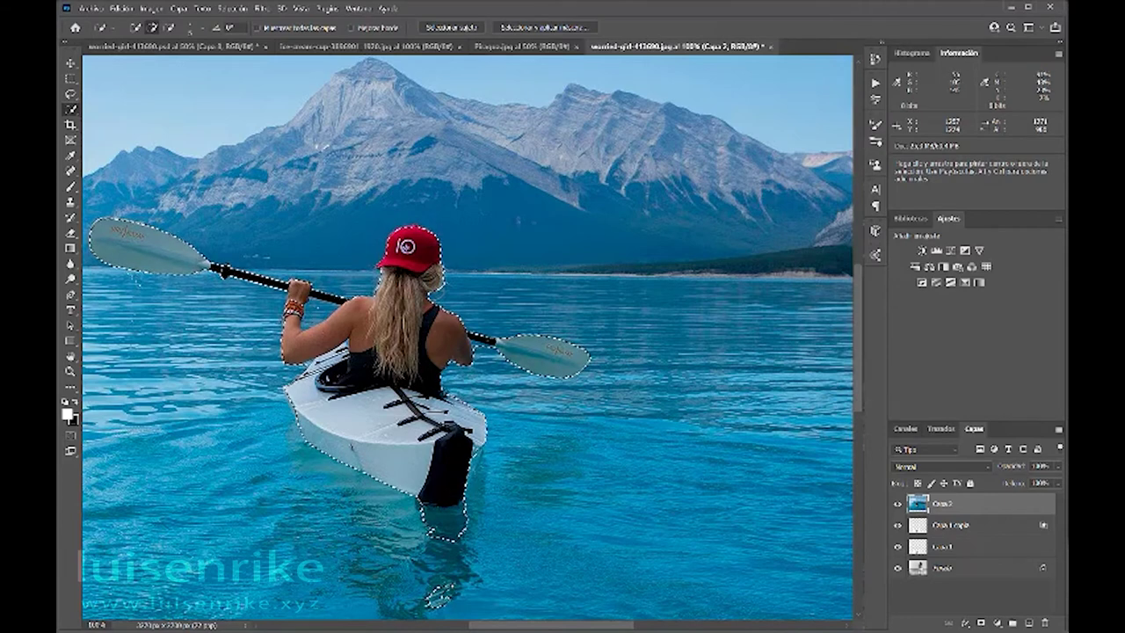
pyautogui.press('alt')
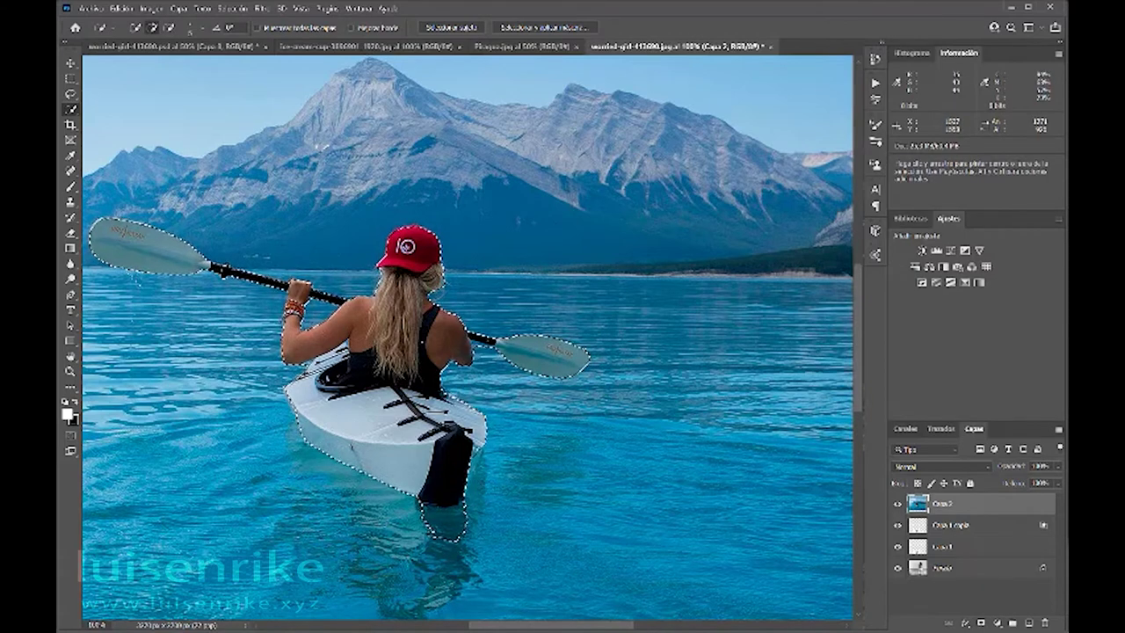
pyautogui.press('alt')
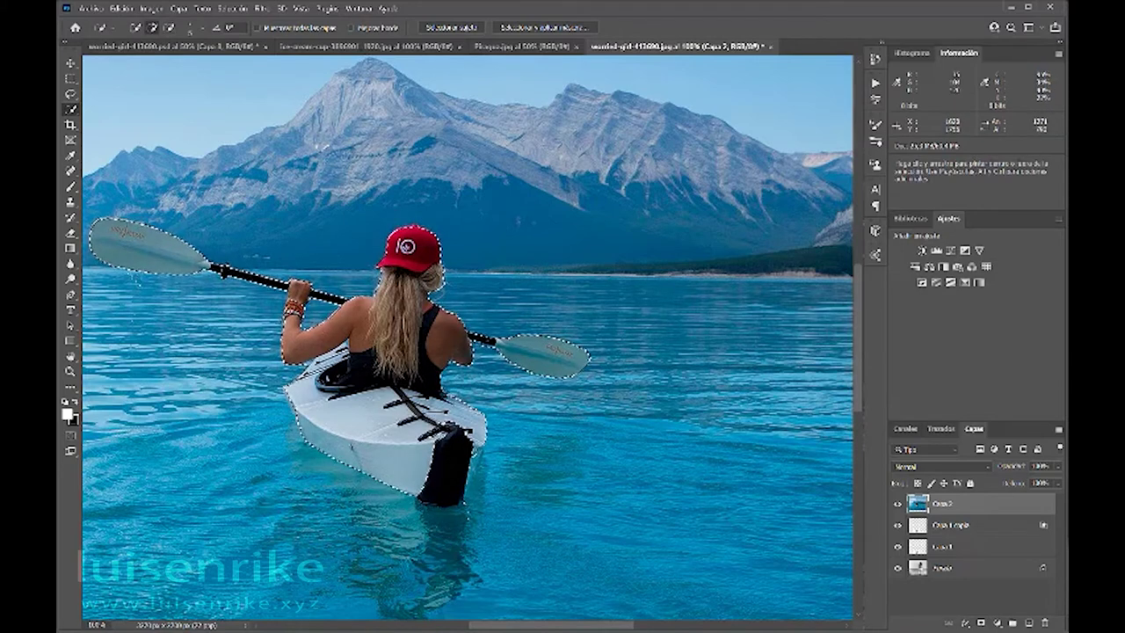
pyautogui.press('alt')
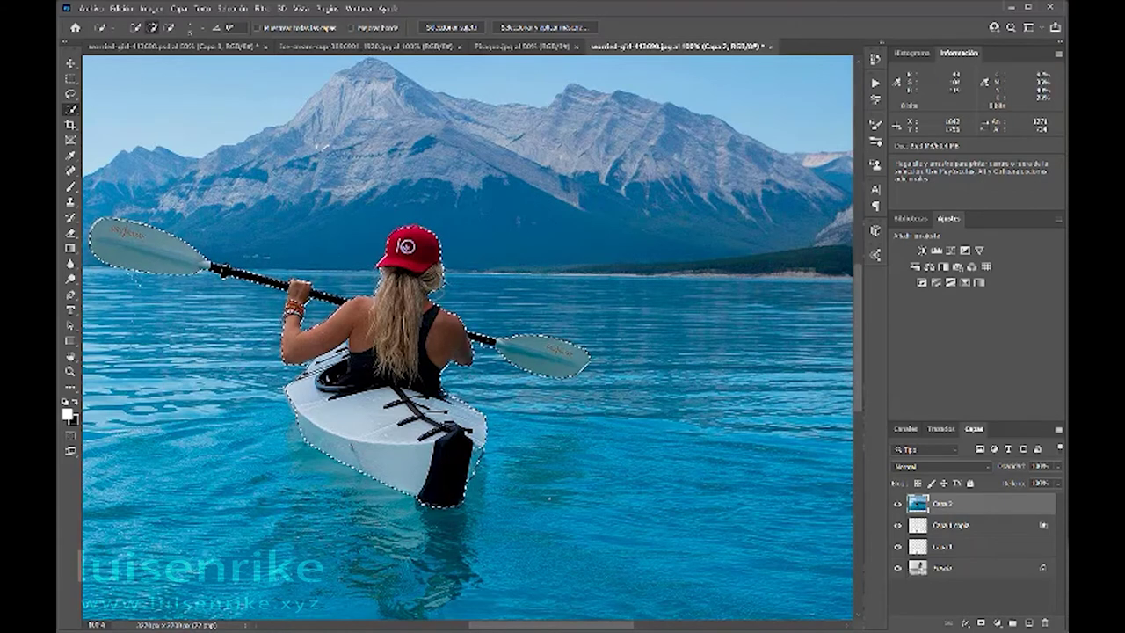
# - Set the quick mask colour to indicate selected areas and display the kayaker selection in Quick Mask mode
pyautogui.click(70, 437)
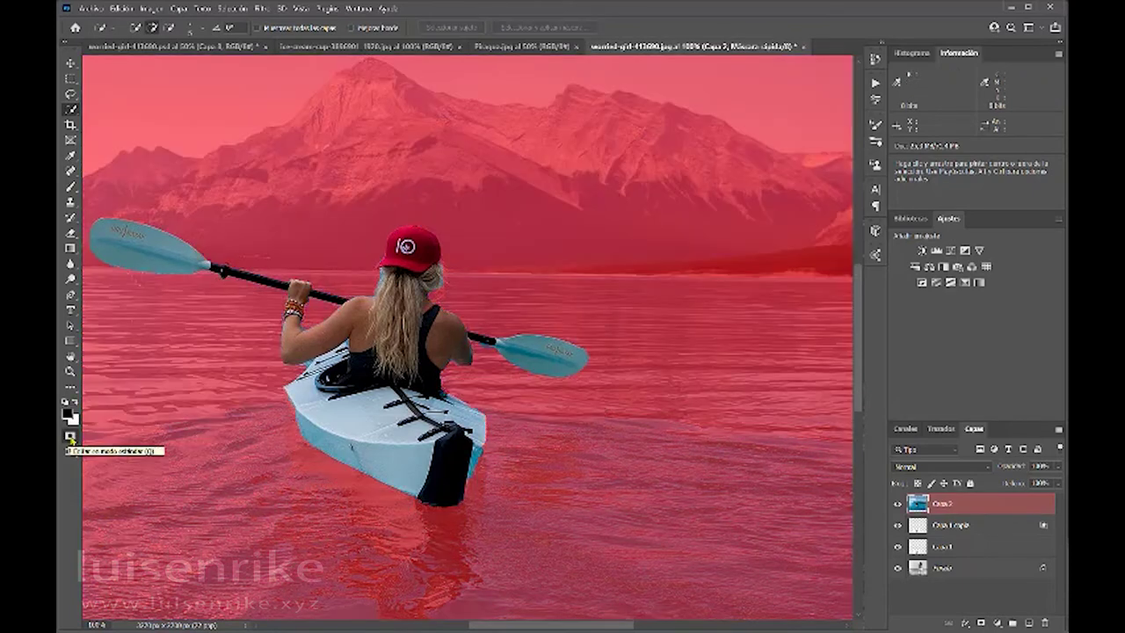
pyautogui.doubleClick(70, 438)
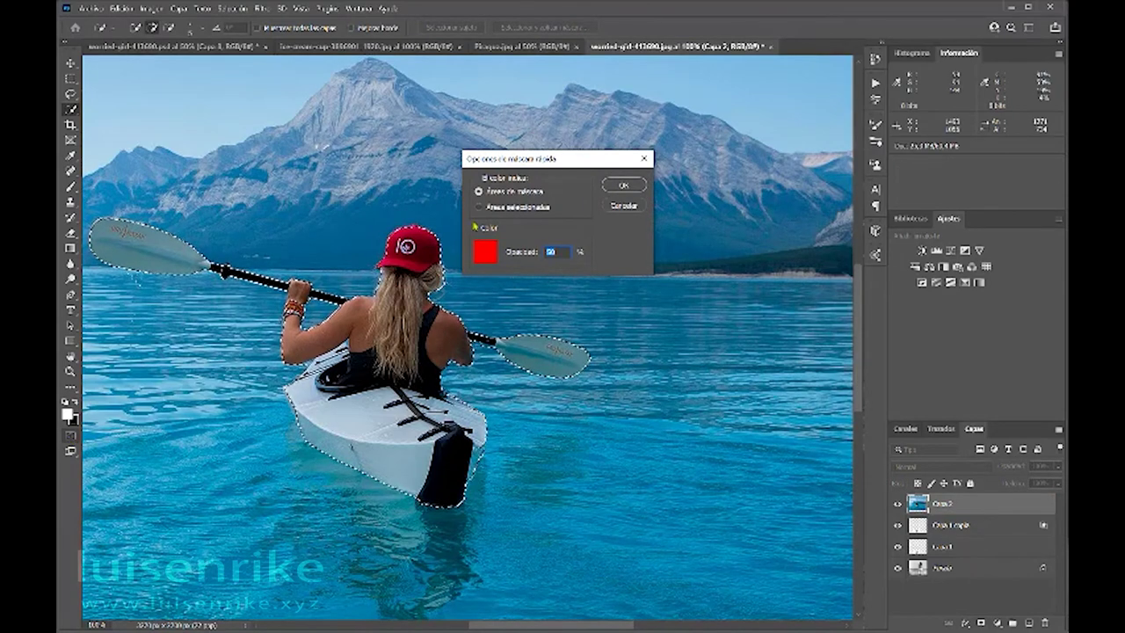
pyautogui.click(510, 207)
pyautogui.click(635, 185)
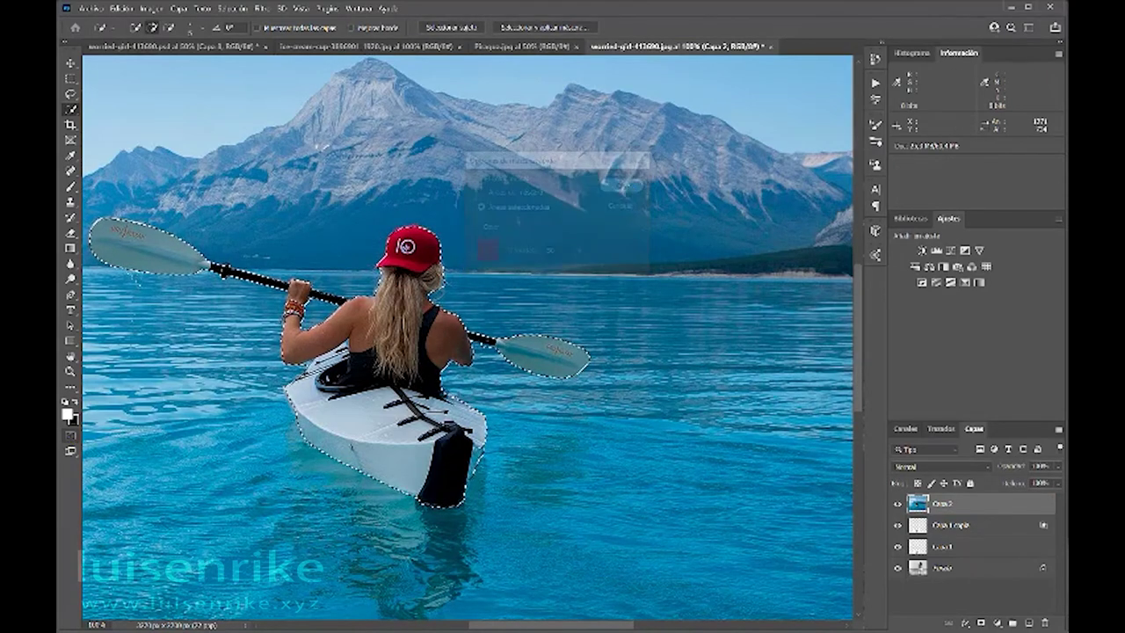
pyautogui.click(70, 438)
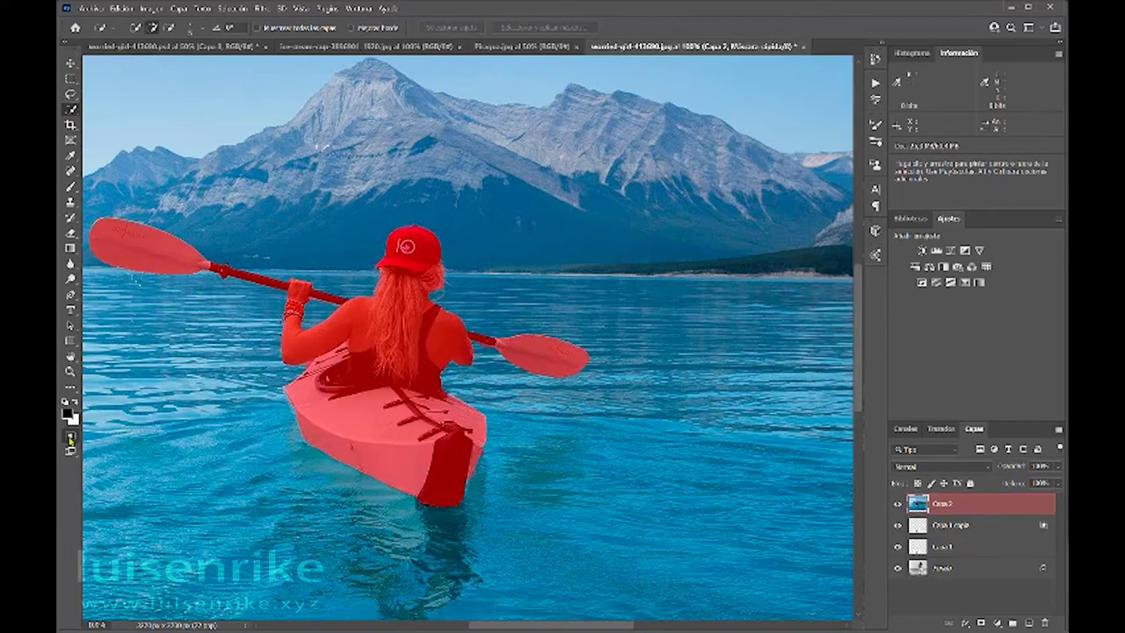
pyautogui.click(71, 438)
pyautogui.click(71, 438)
# - Paint the missed details of the kayak's rear deck into the quick mask with a small brush
pyautogui.click(70, 186)
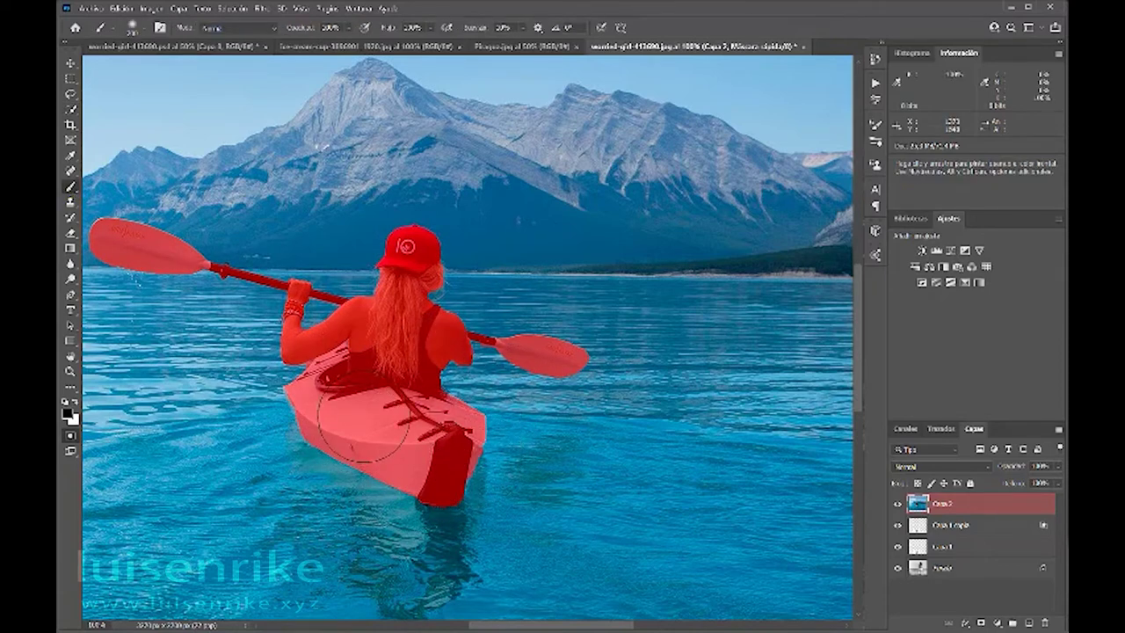
pyautogui.press('[')
pyautogui.press('[')
pyautogui.press('[')
pyautogui.press('[')
pyautogui.press('[')
pyautogui.press('[')
pyautogui.scroll(5, 486, 476)
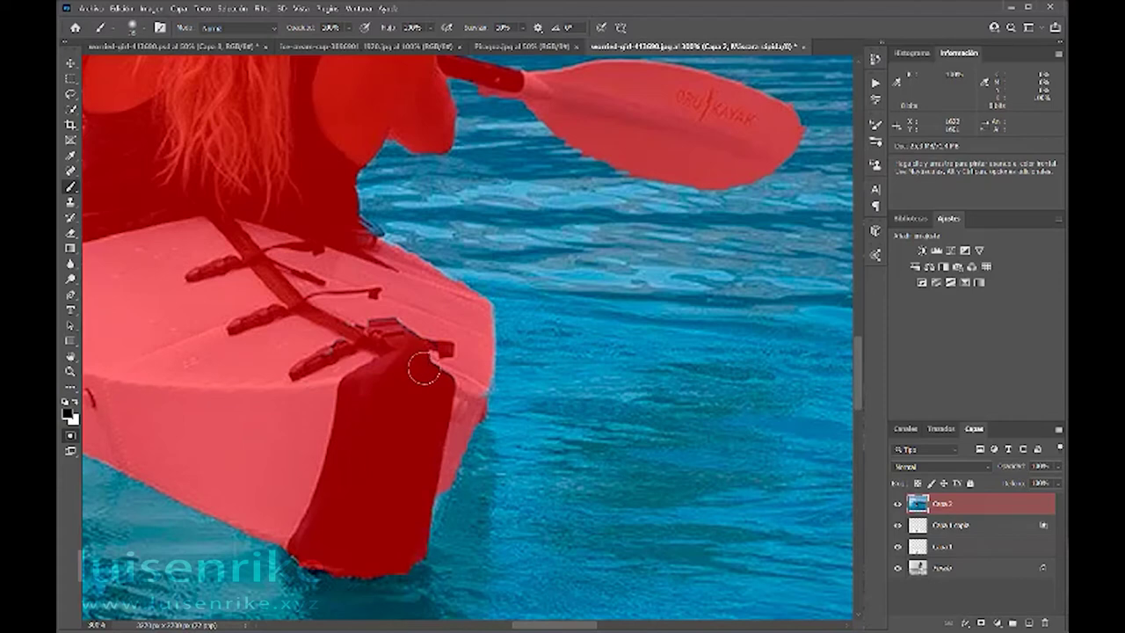
pyautogui.moveTo(424, 370); pyautogui.dragTo(427, 372)
pyautogui.moveTo(332, 284)
pyautogui.mouseDown()
pyautogui.moveTo(377, 359)
pyautogui.moveTo(420, 338)
pyautogui.mouseUp()
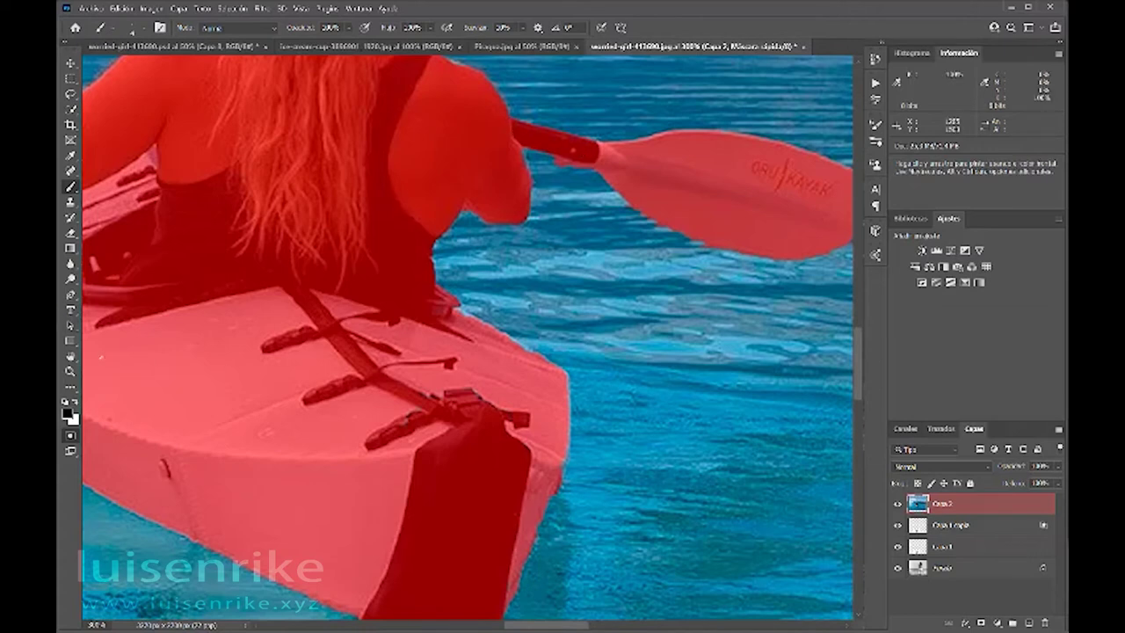
# - Refine the quick mask around the kayaker's body, arms and paddle shaft by alternately erasing and adding with the brush
pyautogui.press('x')
pyautogui.press('space')
pyautogui.moveTo(439, 266)
pyautogui.mouseDown()
pyautogui.moveTo(580, 395)
pyautogui.moveTo(589, 422)
pyautogui.moveTo(483, 334)
pyautogui.mouseUp()
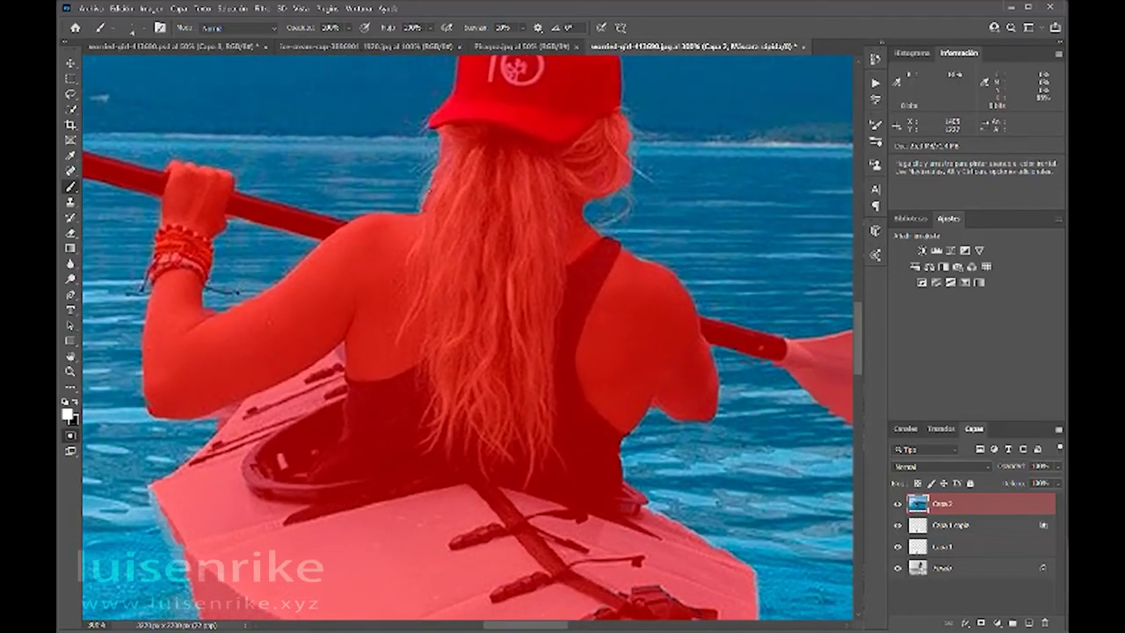
pyautogui.press('x')
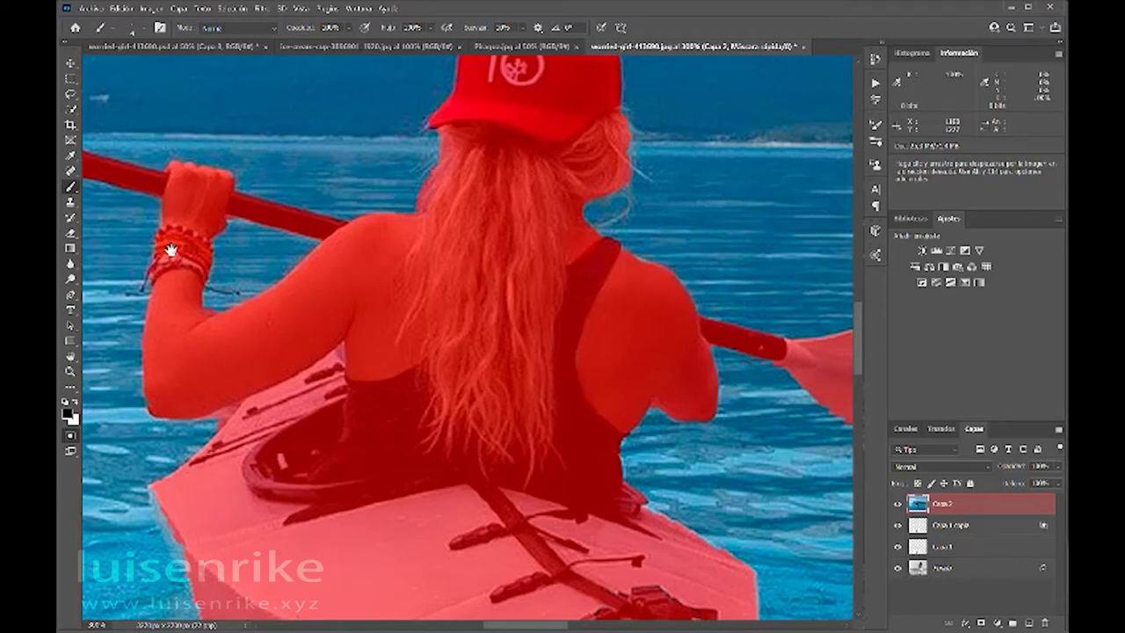
pyautogui.moveTo(194, 254); pyautogui.dragTo(541, 305)
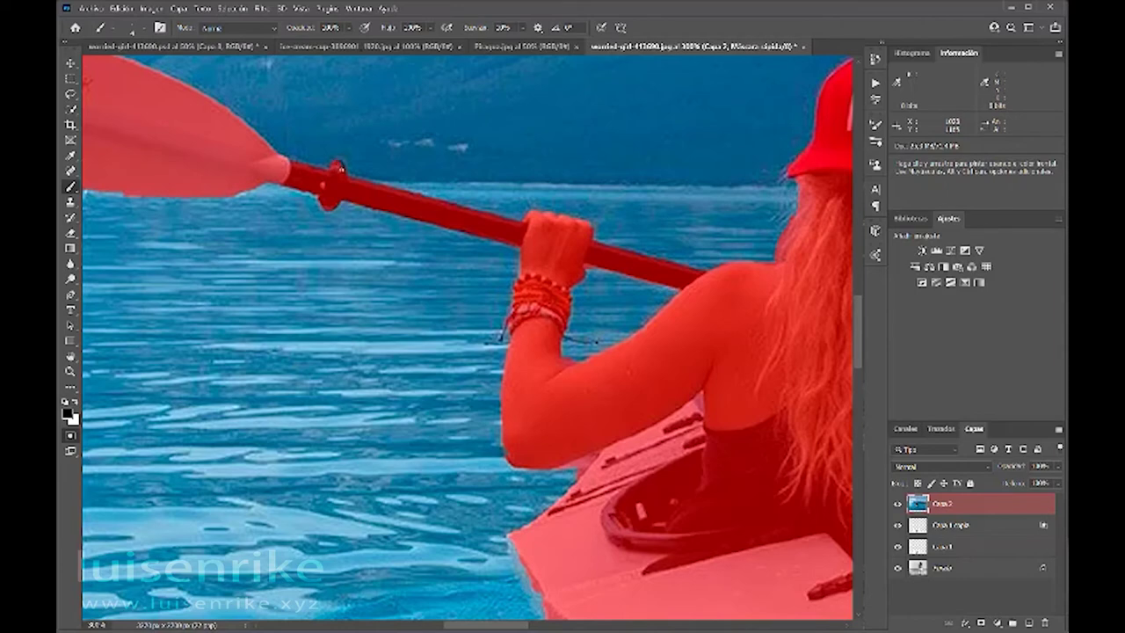
# - Correct the quick mask below the kayaker's elbow and along the side edge of the kayak's hull
pyautogui.moveTo(495, 334); pyautogui.dragTo(407, 216)
pyautogui.press('space')
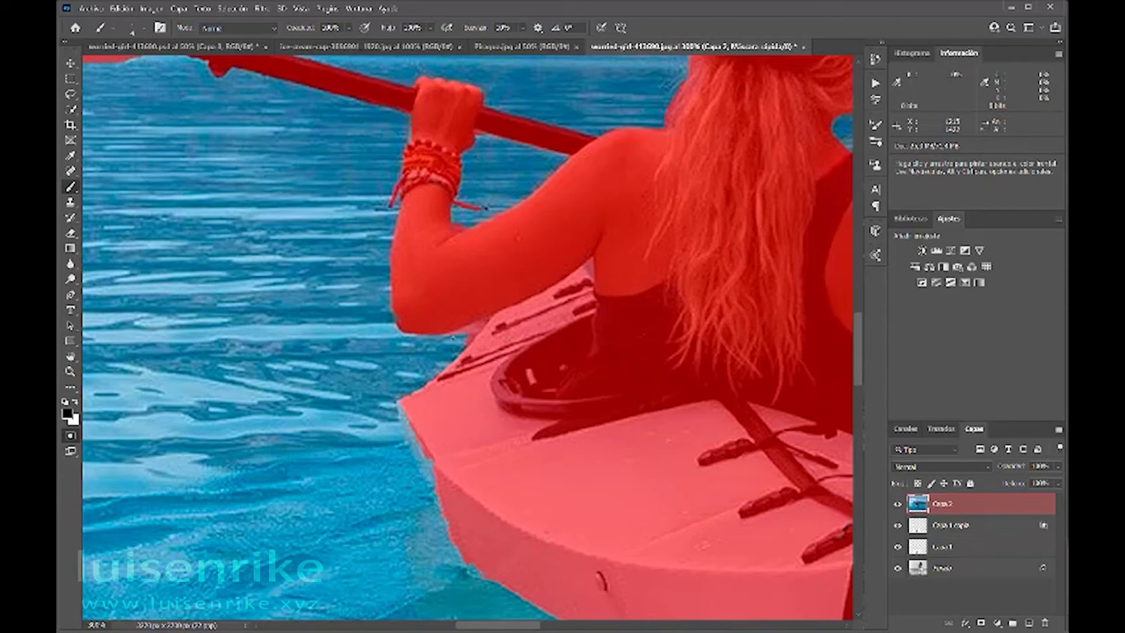
pyautogui.press('x')
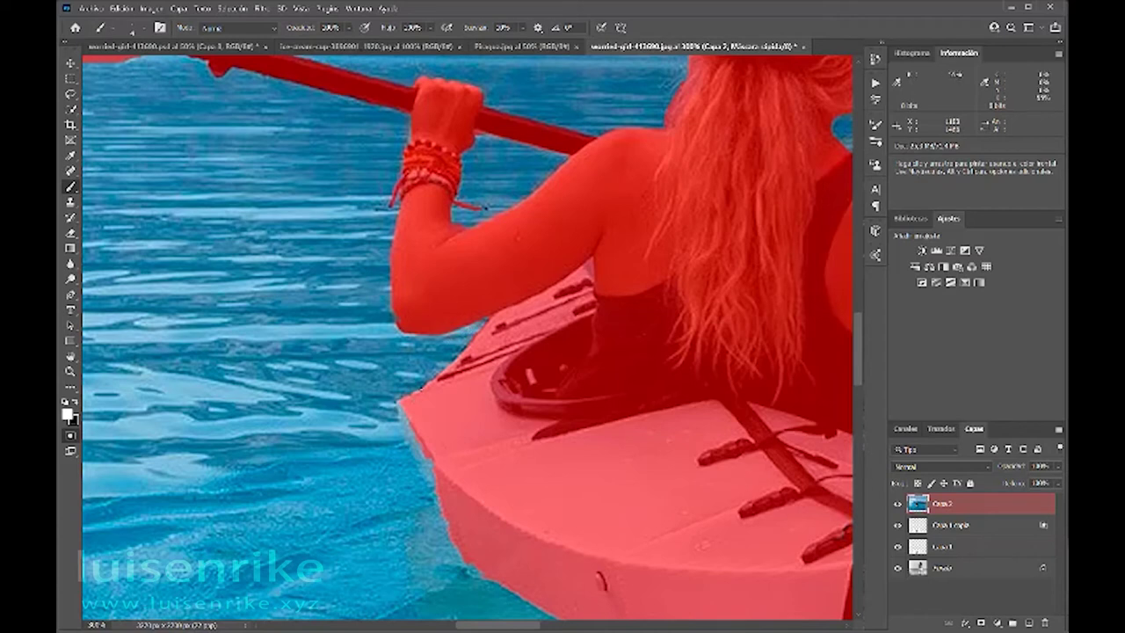
pyautogui.press('x')
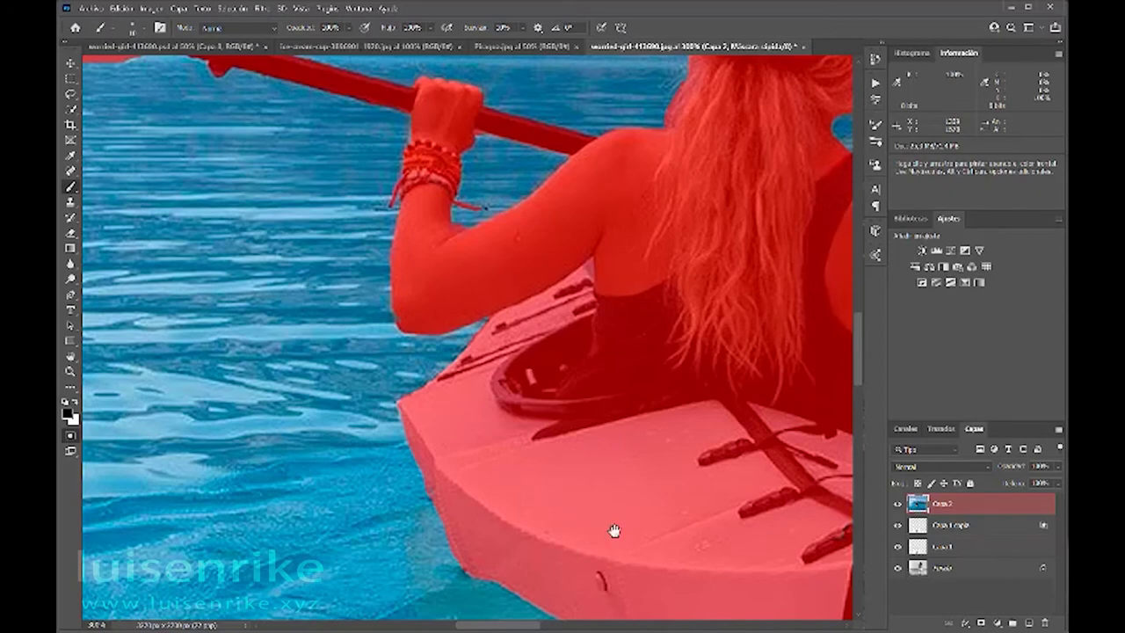
pyautogui.moveTo(612, 531)
pyautogui.mouseDown()
pyautogui.moveTo(556, 437)
pyautogui.moveTo(541, 357)
pyautogui.moveTo(610, 422)
pyautogui.mouseUp()
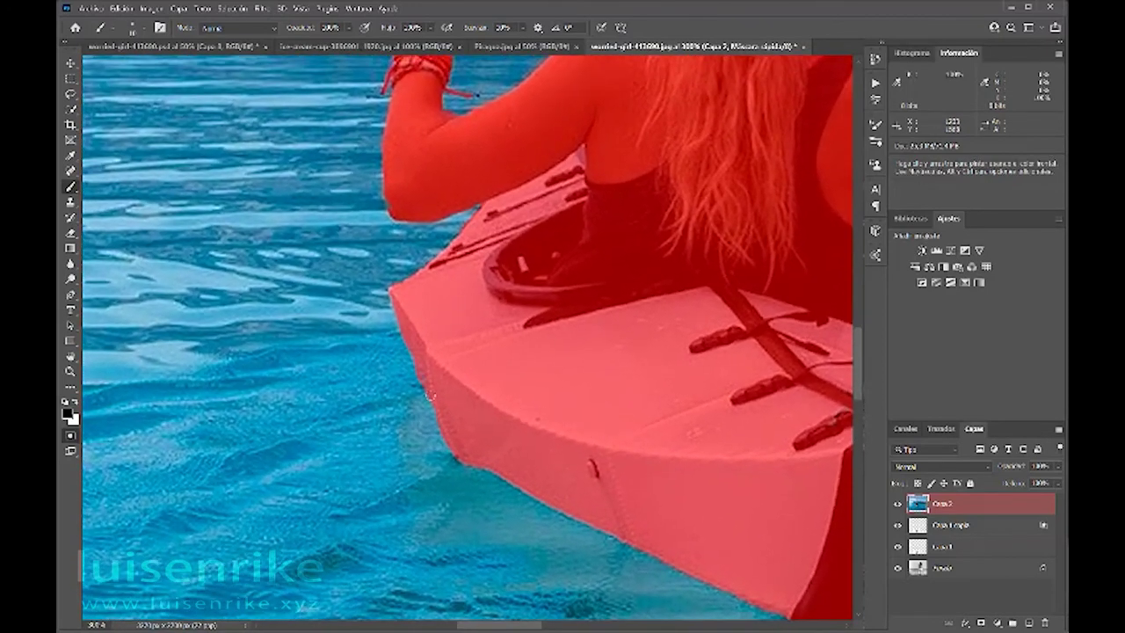
pyautogui.press('x')
# - Turn the quick mask back into a selection and add it as a layer mask on Capa 2
pyautogui.hotkey('ctrl', '0')
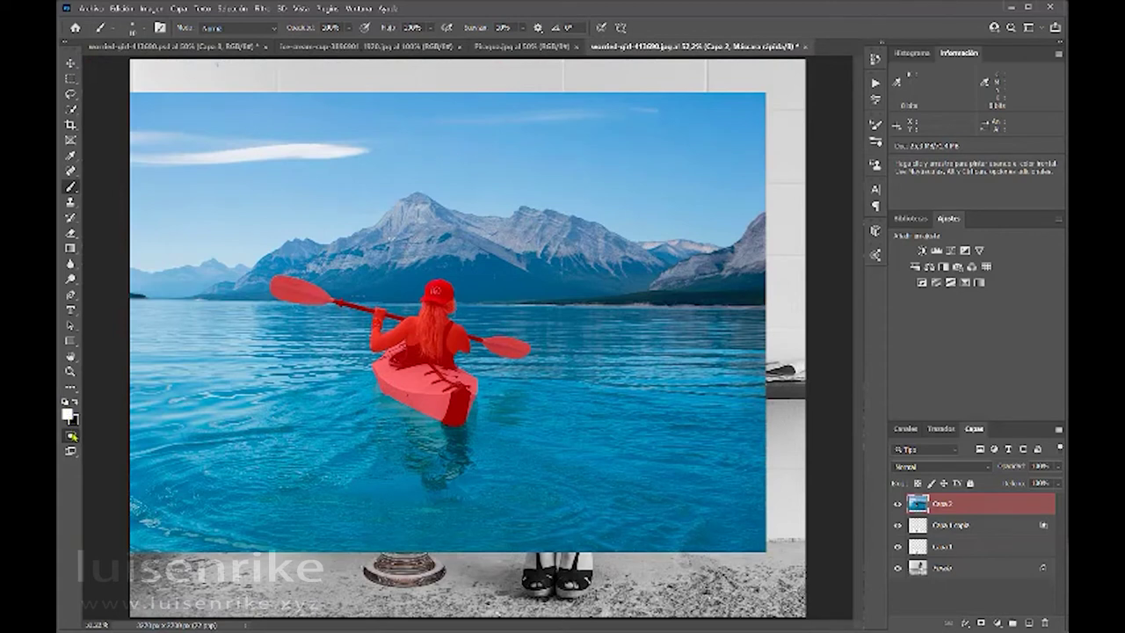
pyautogui.click(72, 437)
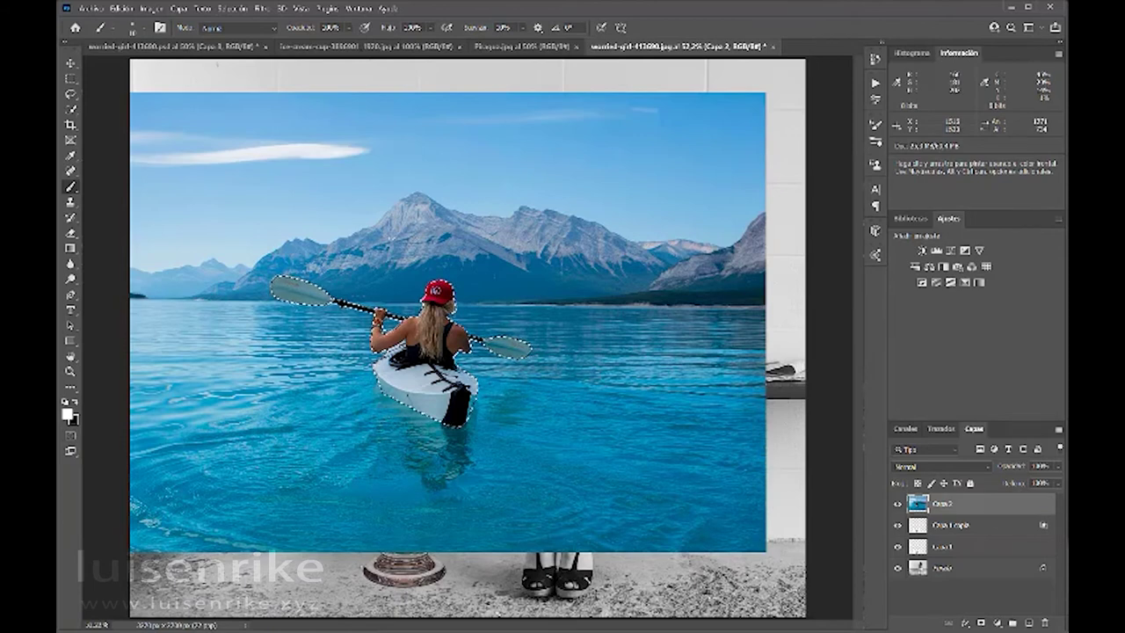
pyautogui.click(983, 623)
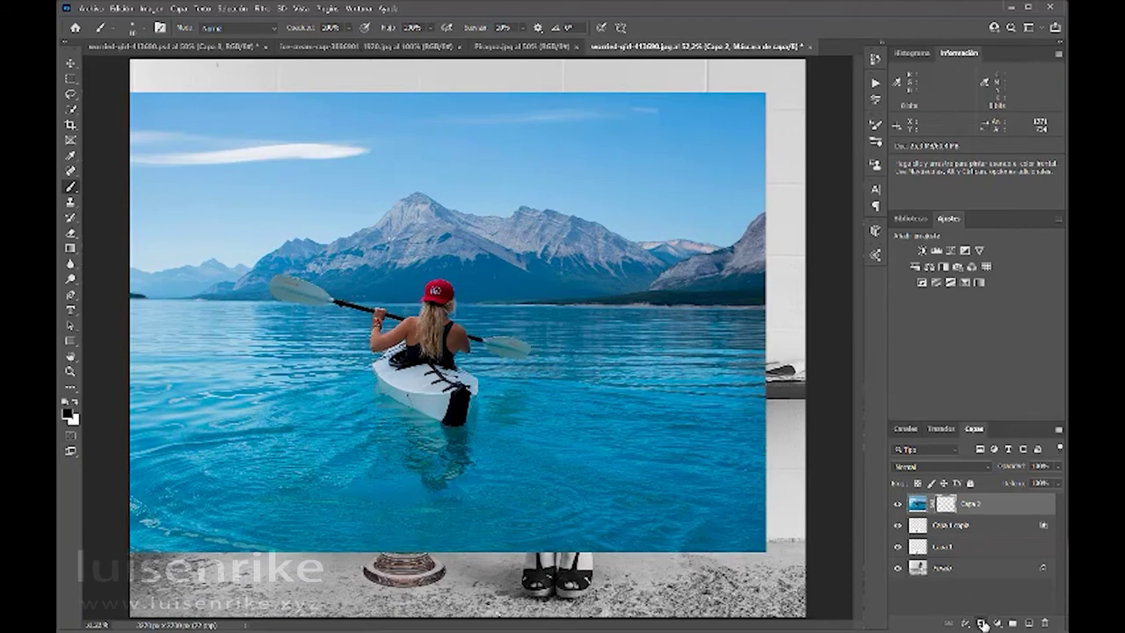
# - Move the masked kayaker onto the glass cup and scale it down so the kayak sits inside the bowl just below the rim
pyautogui.click(70, 64)
pyautogui.moveTo(434, 376)
pyautogui.mouseDown()
pyautogui.moveTo(407, 503)
pyautogui.moveTo(417, 482)
pyautogui.mouseUp()
pyautogui.hotkey('ctrl', 't')
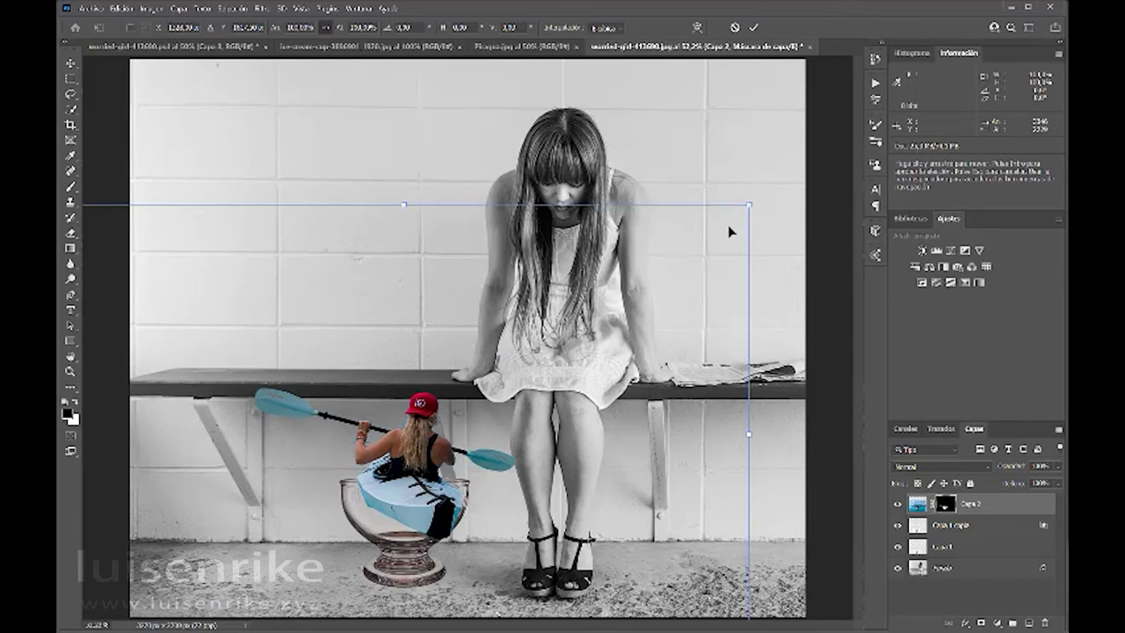
pyautogui.moveTo(749, 205); pyautogui.dragTo(375, 455)
pyautogui.moveTo(249, 552); pyautogui.dragTo(436, 453)
pyautogui.moveTo(225, 434); pyautogui.dragTo(225, 450)
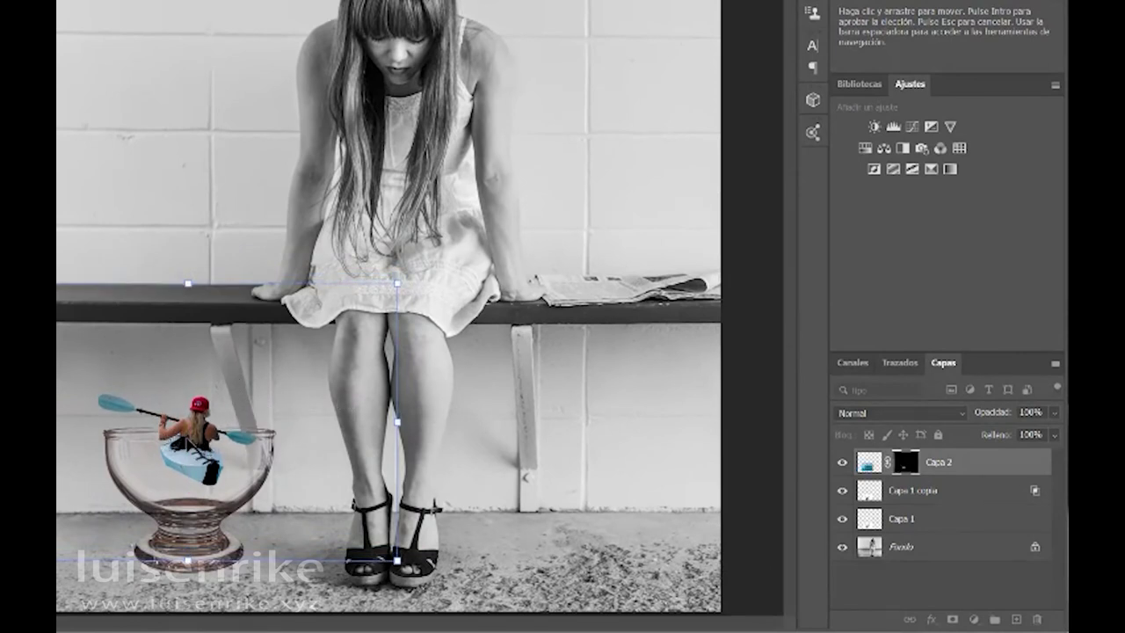
pyautogui.moveTo(190, 444); pyautogui.dragTo(186, 440)
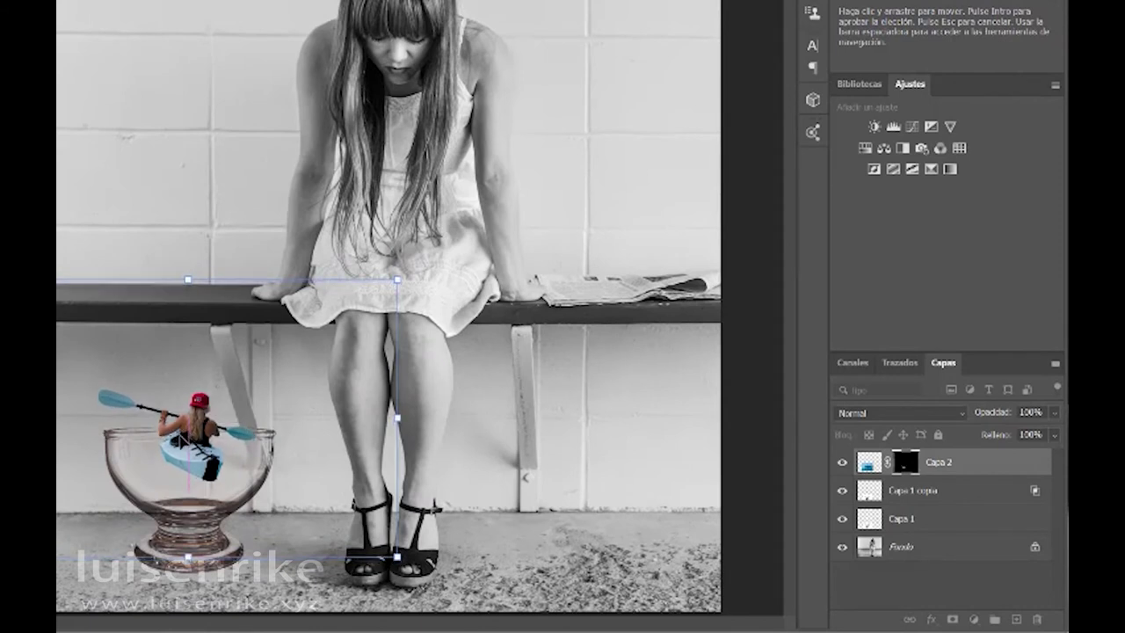
pyautogui.press('Return')
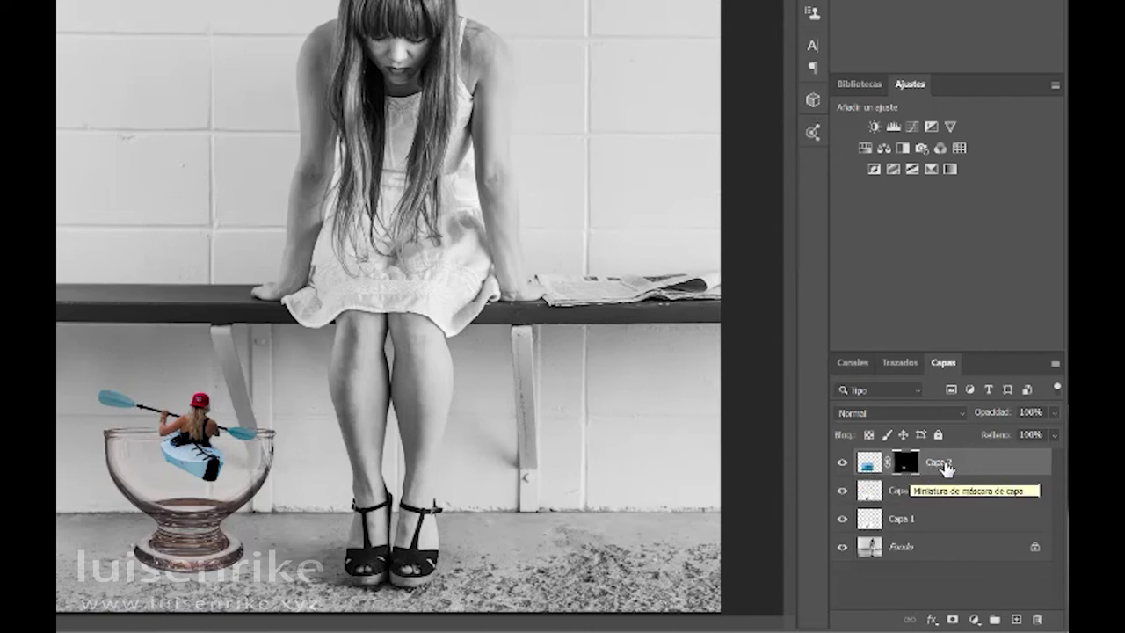
# - Duplicate the Capa 2 layer, naming the original Chica and the copy Agua
pyautogui.moveTo(950, 464); pyautogui.dragTo(1017, 619)
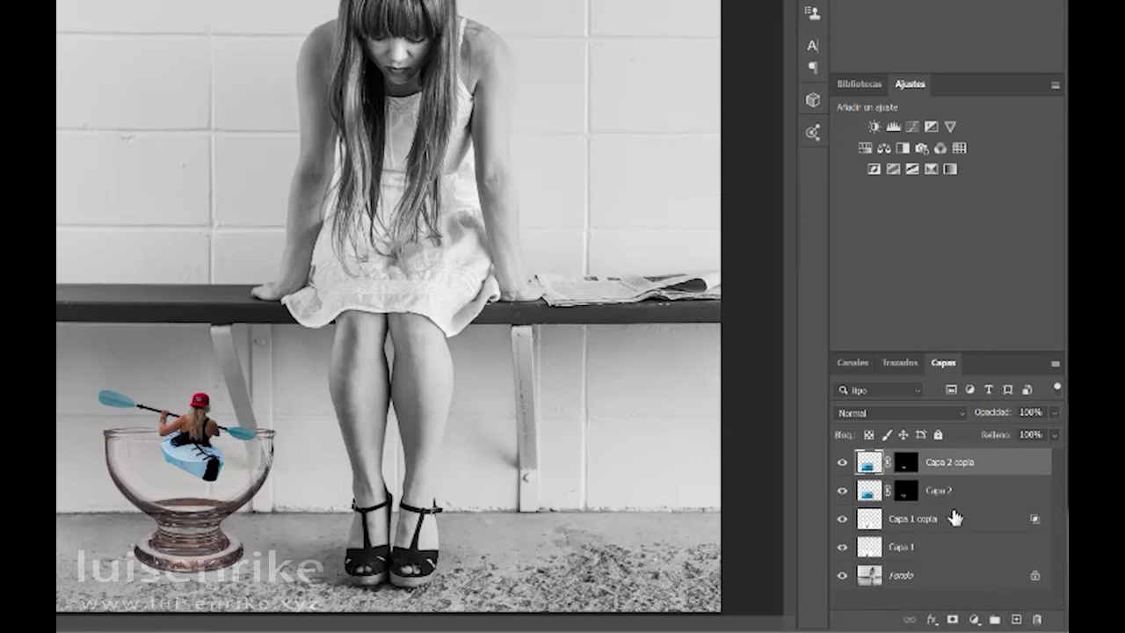
pyautogui.doubleClick(936, 490)
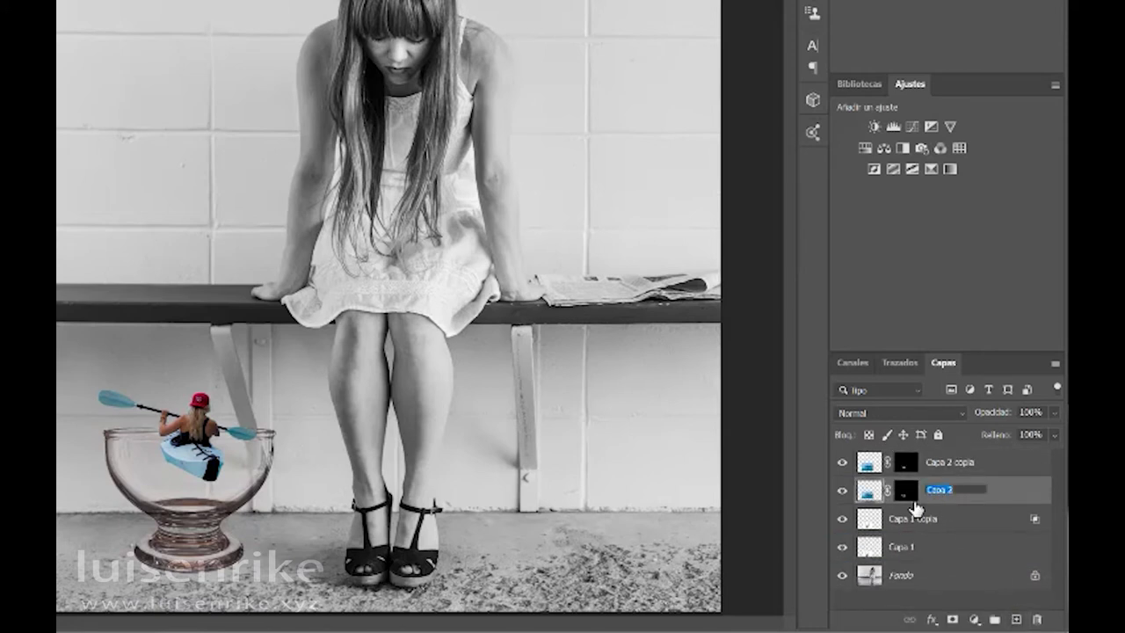
pyautogui.write('Chica')
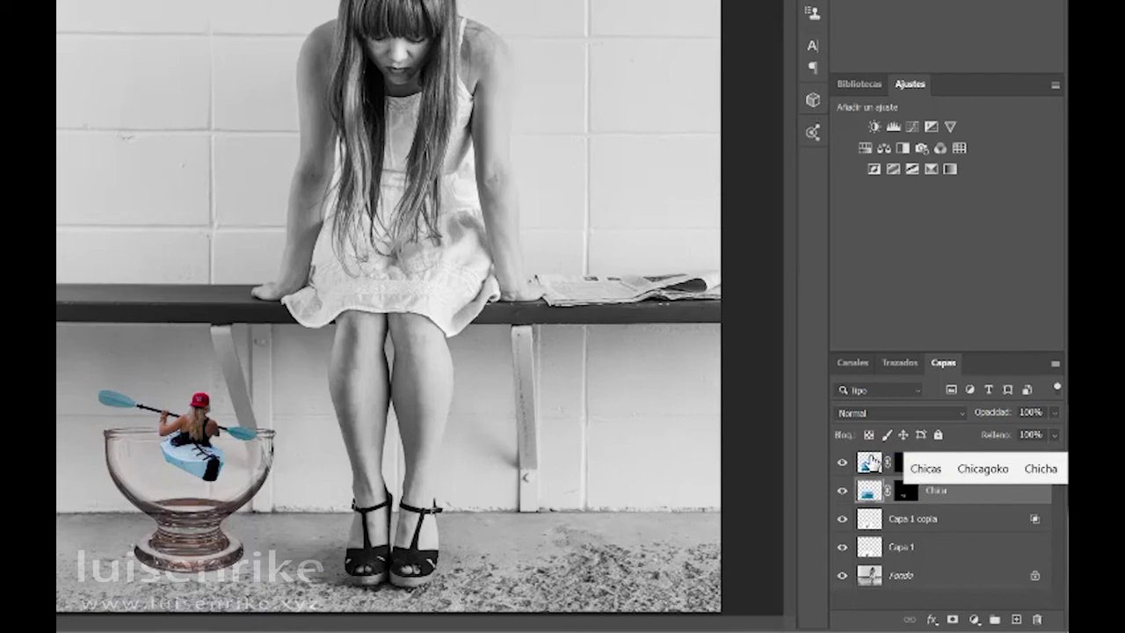
pyautogui.click(872, 462)
pyautogui.doubleClick(934, 462)
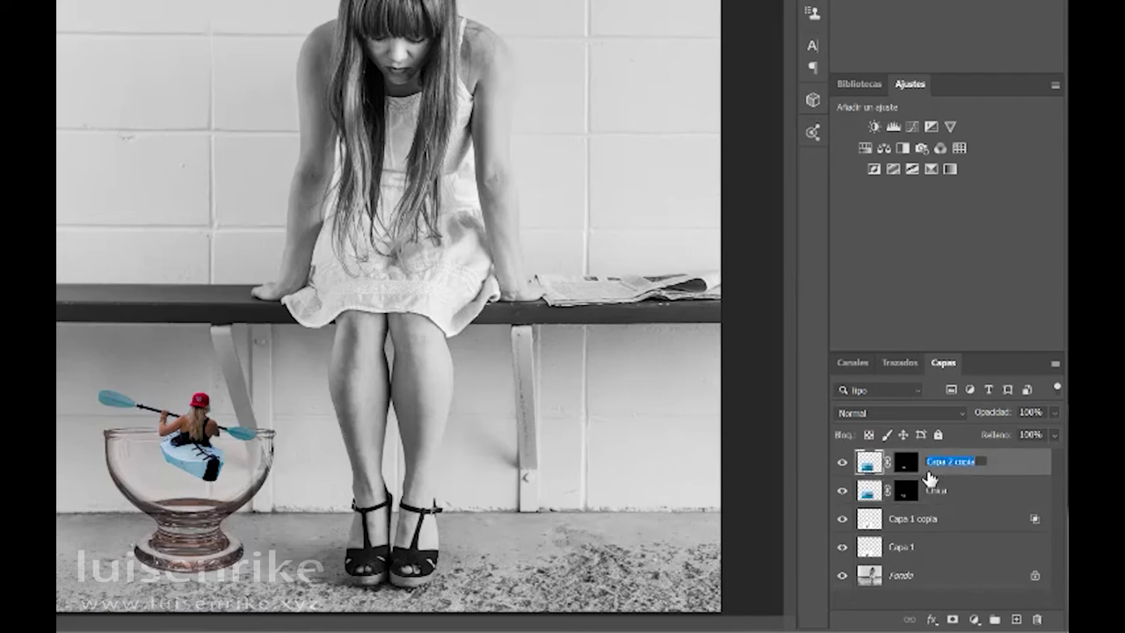
pyautogui.write('Agua')
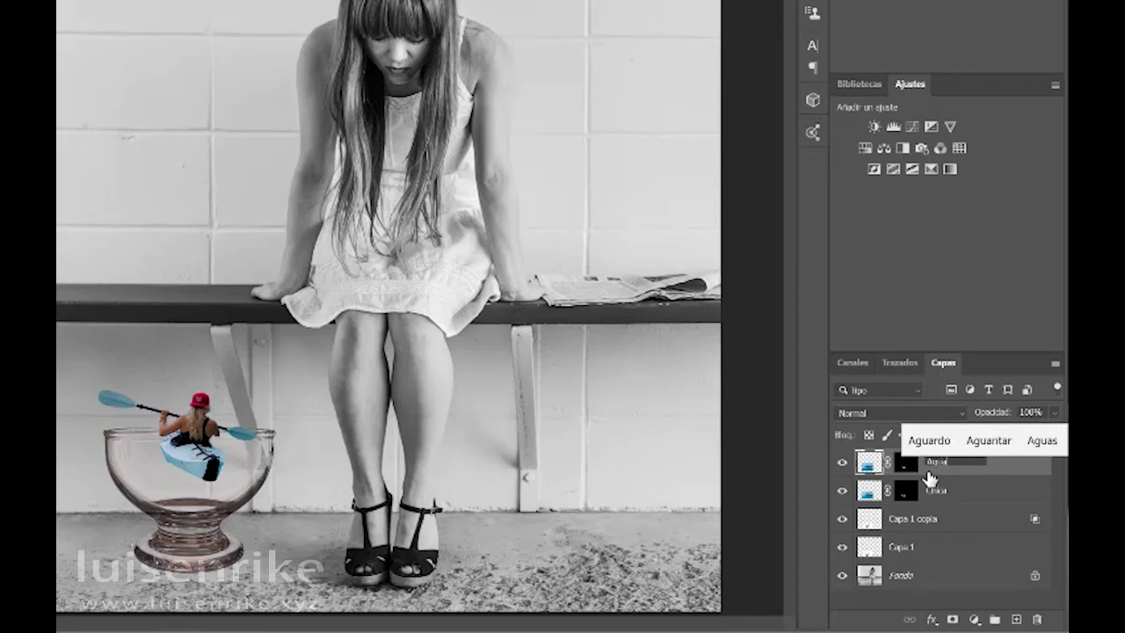
pyautogui.click(961, 497)
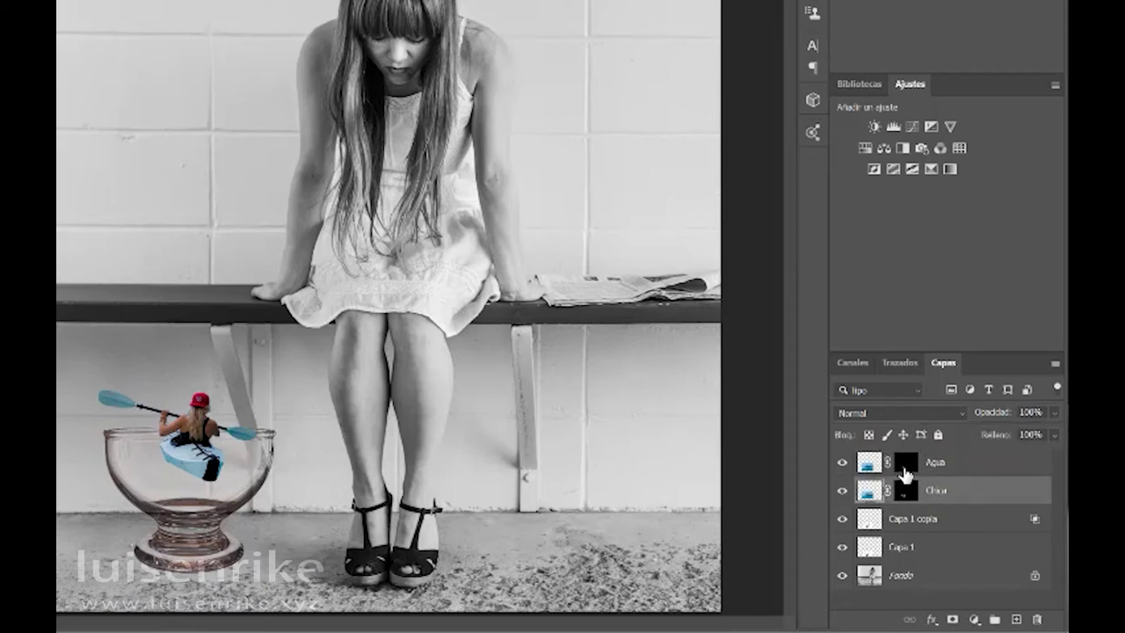
# - Delete the layer mask from the Agua layer and hide both the Agua and Chica layers
pyautogui.click(905, 467)
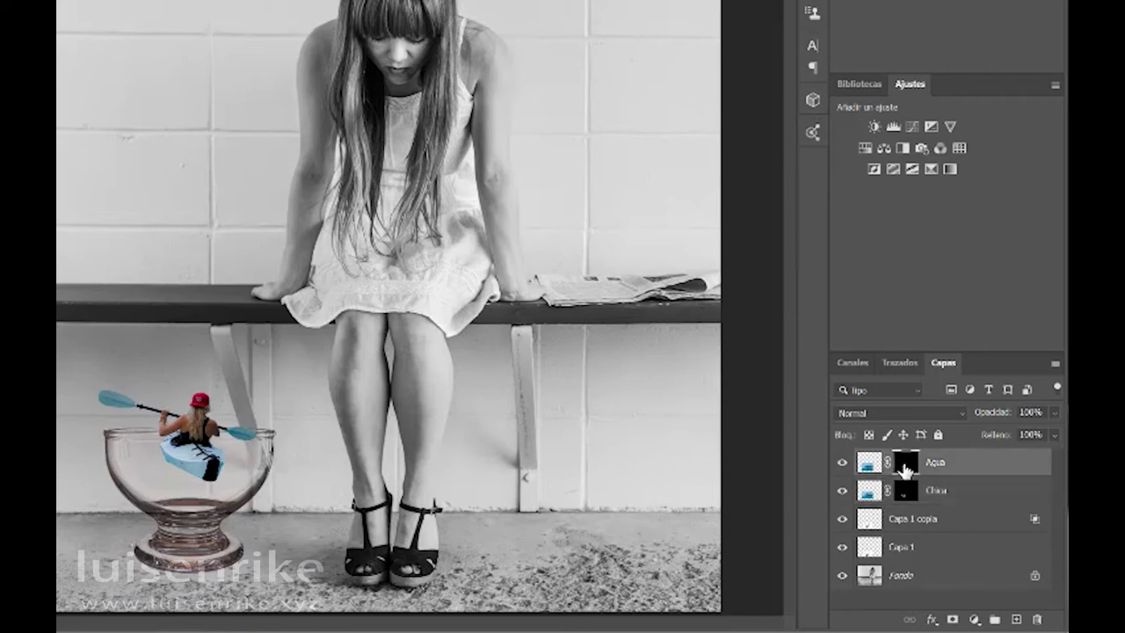
pyautogui.rightClick(904, 472)
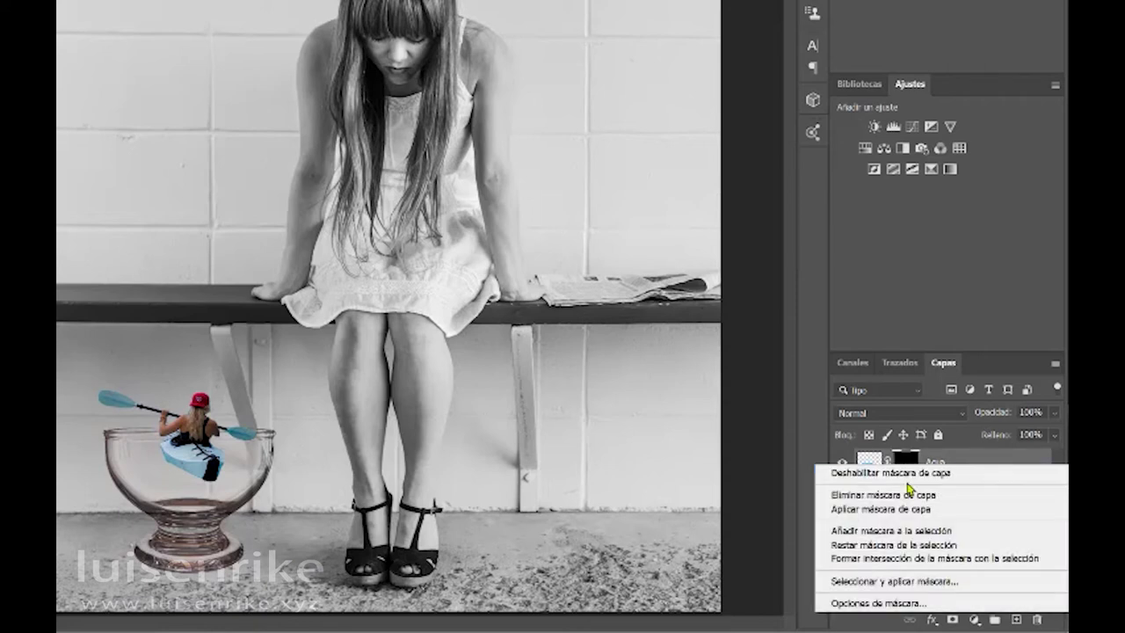
pyautogui.click(912, 497)
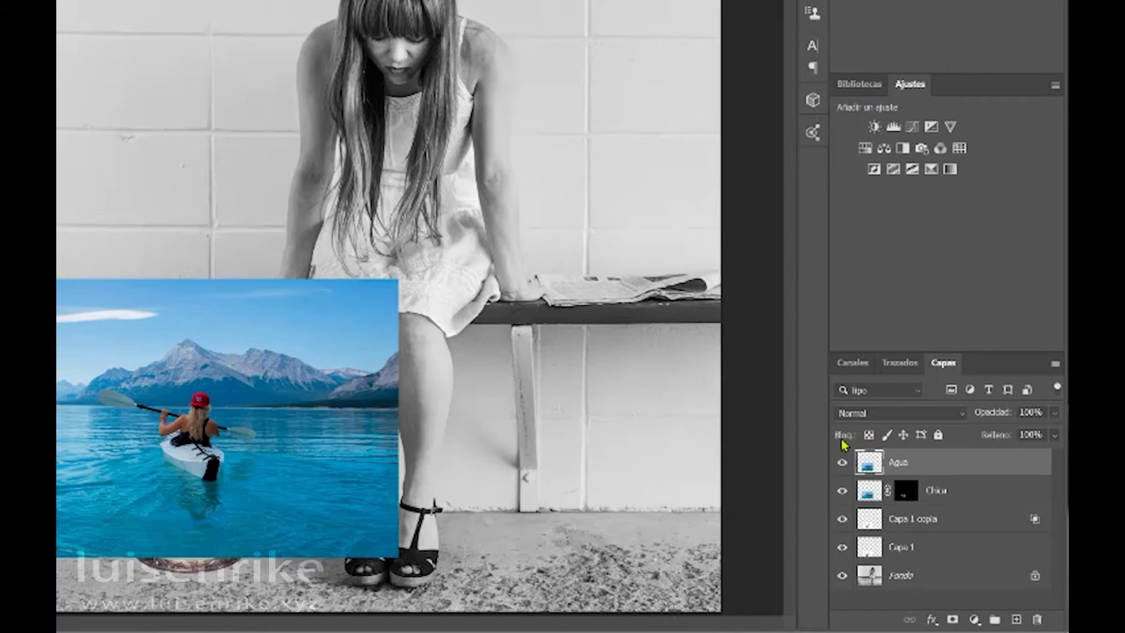
pyautogui.moveTo(839, 495); pyautogui.dragTo(842, 462)
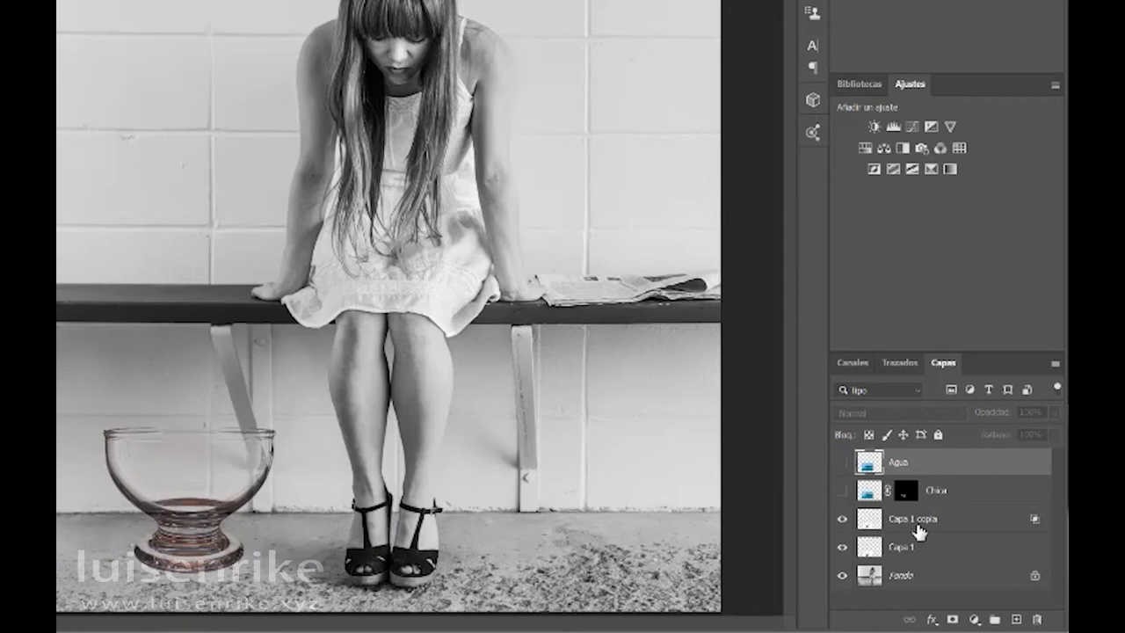
# - Select the full outline of the glass cup using the Capa 1 copia layer
pyautogui.click(908, 529)
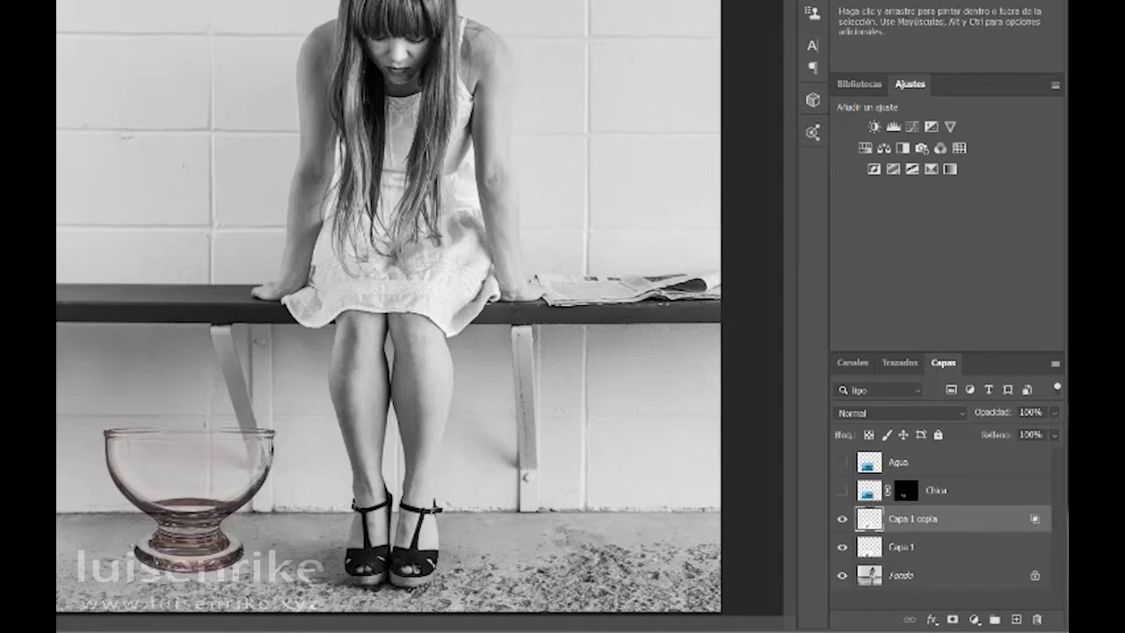
pyautogui.press('m')
pyautogui.moveTo(88, 414); pyautogui.dragTo(306, 564)
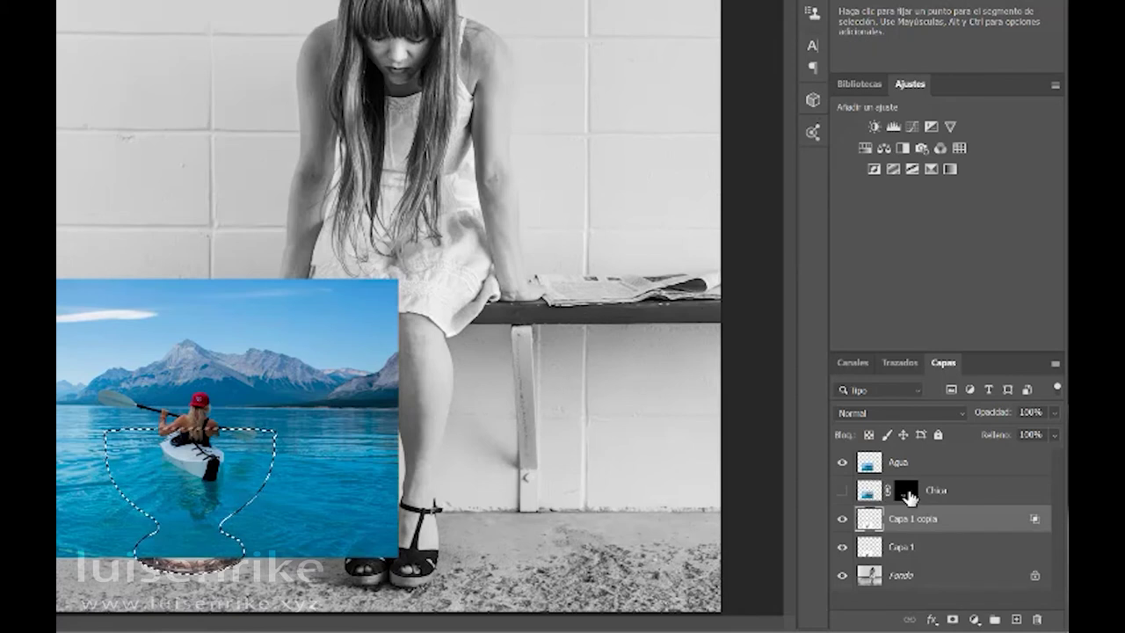
pyautogui.click(933, 471)
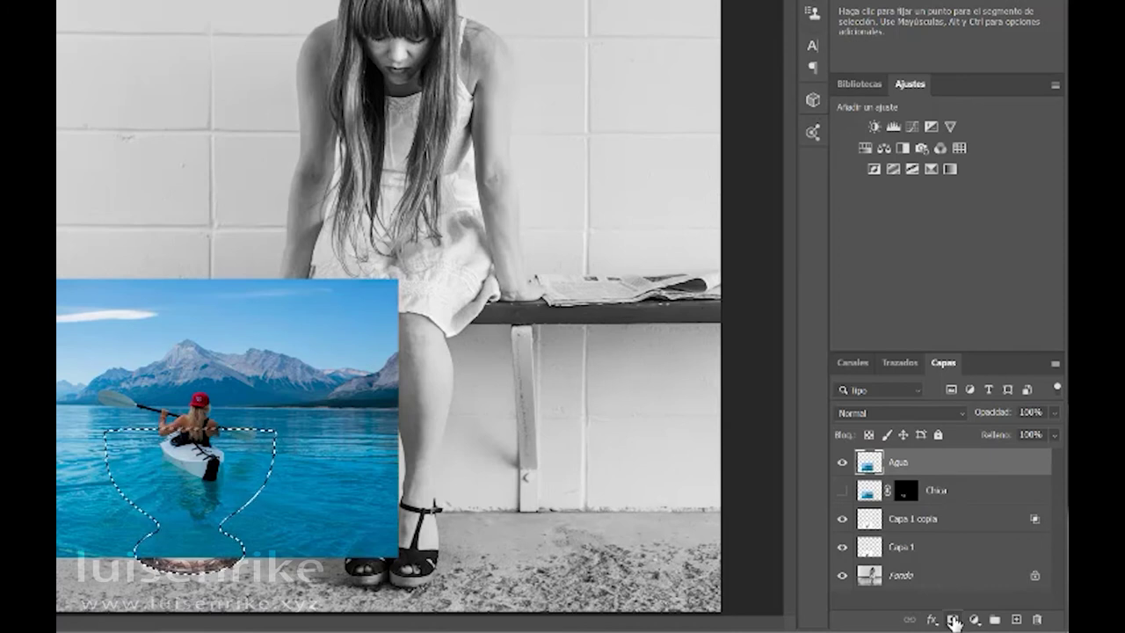
pyautogui.click(953, 620)
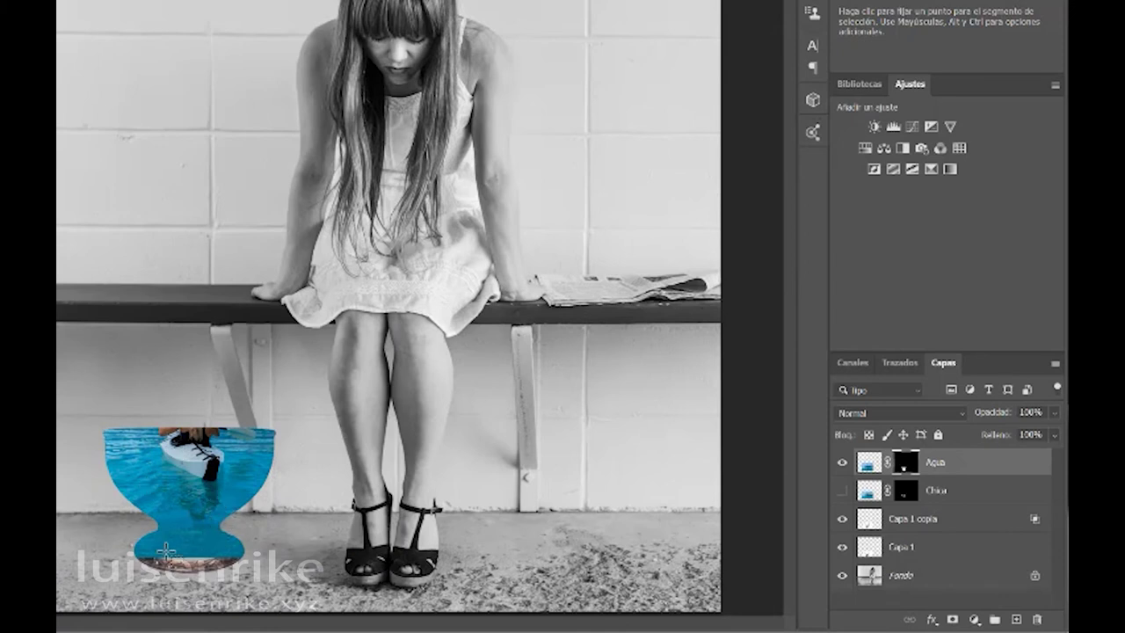
pyautogui.press('v')
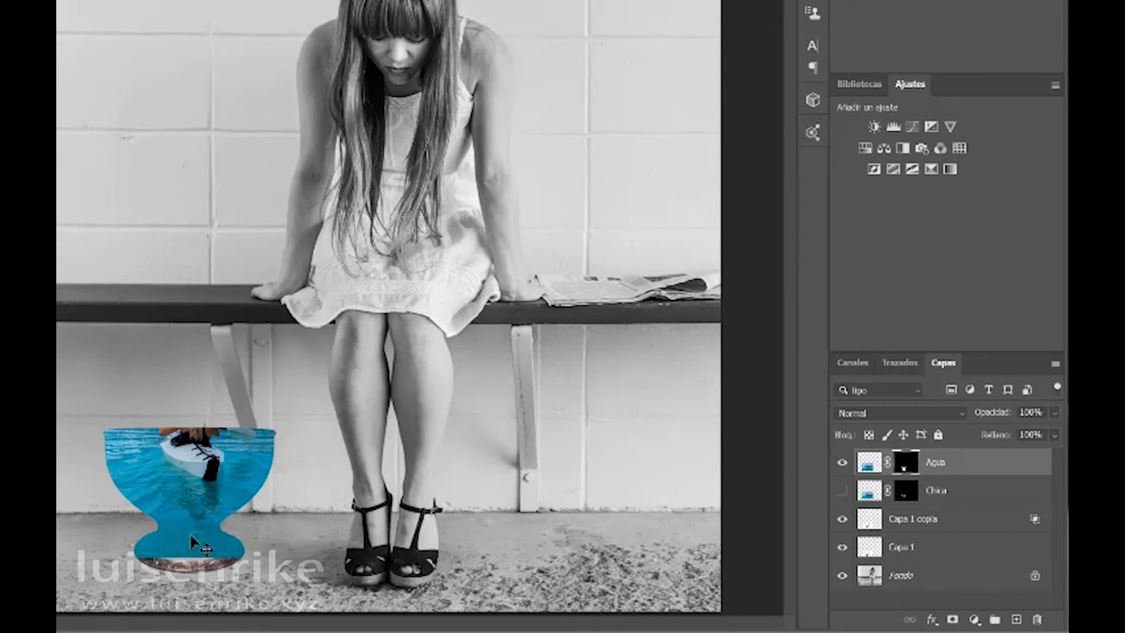
pyautogui.hotkey('ctrl', 'z')
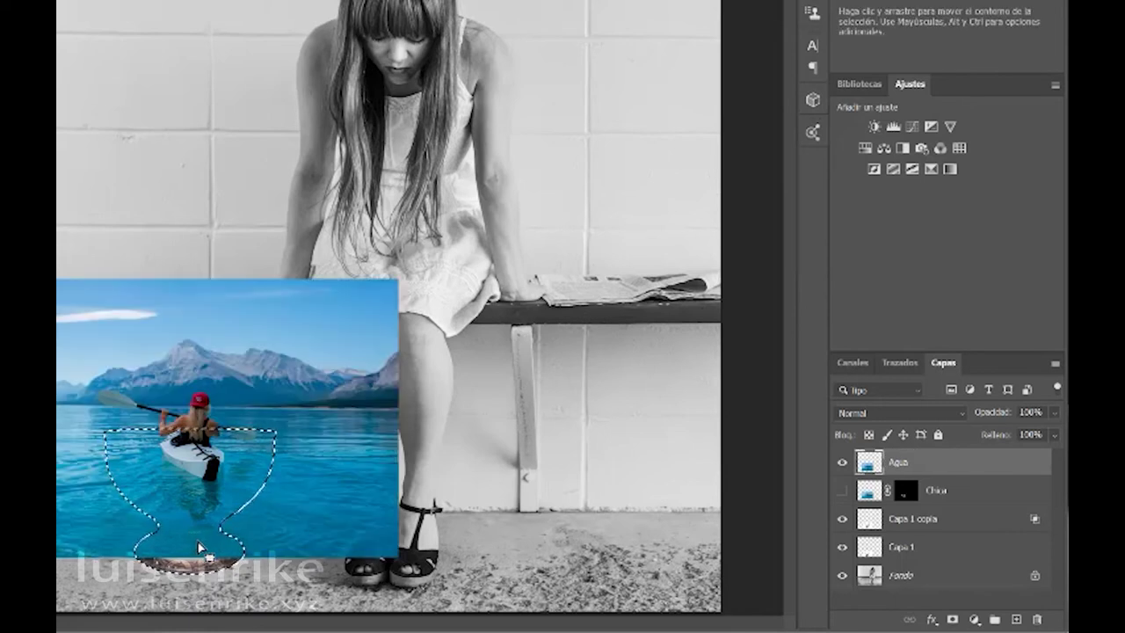
# - Hide the Agua layer and subtract the Chica layer's mask shape from the cup selection
pyautogui.press('l')
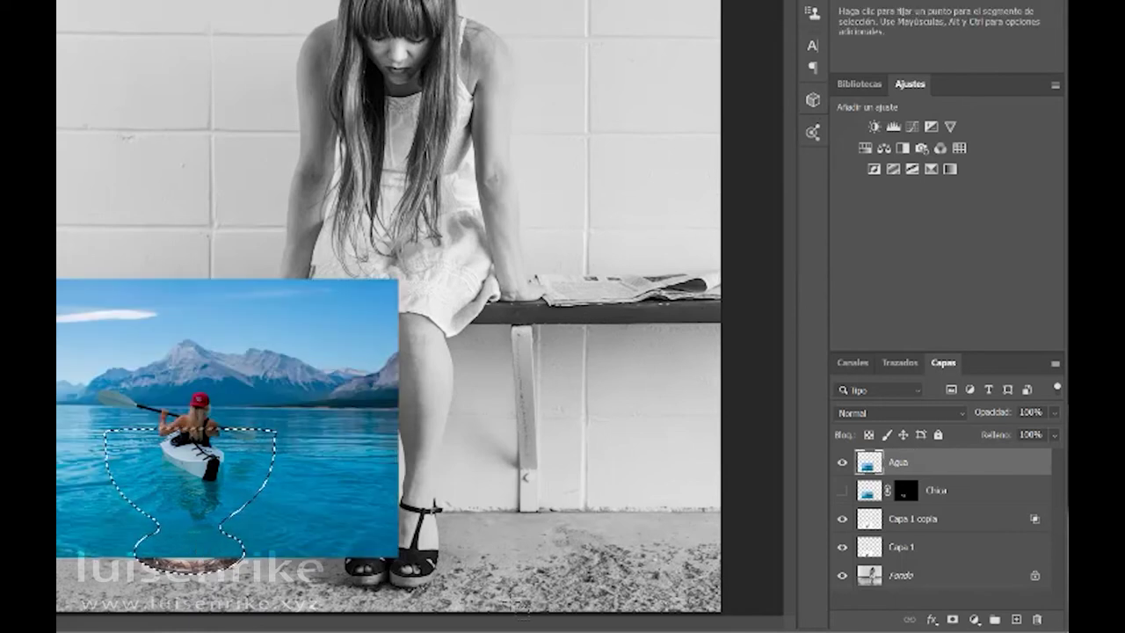
pyautogui.click(910, 508)
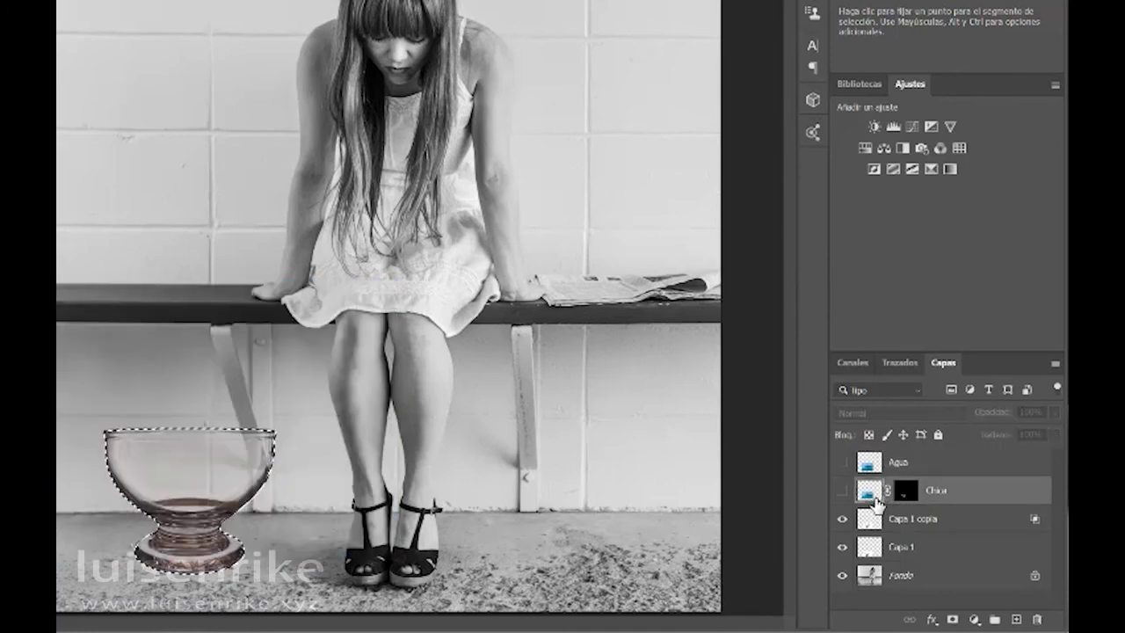
pyautogui.press('ctrl')
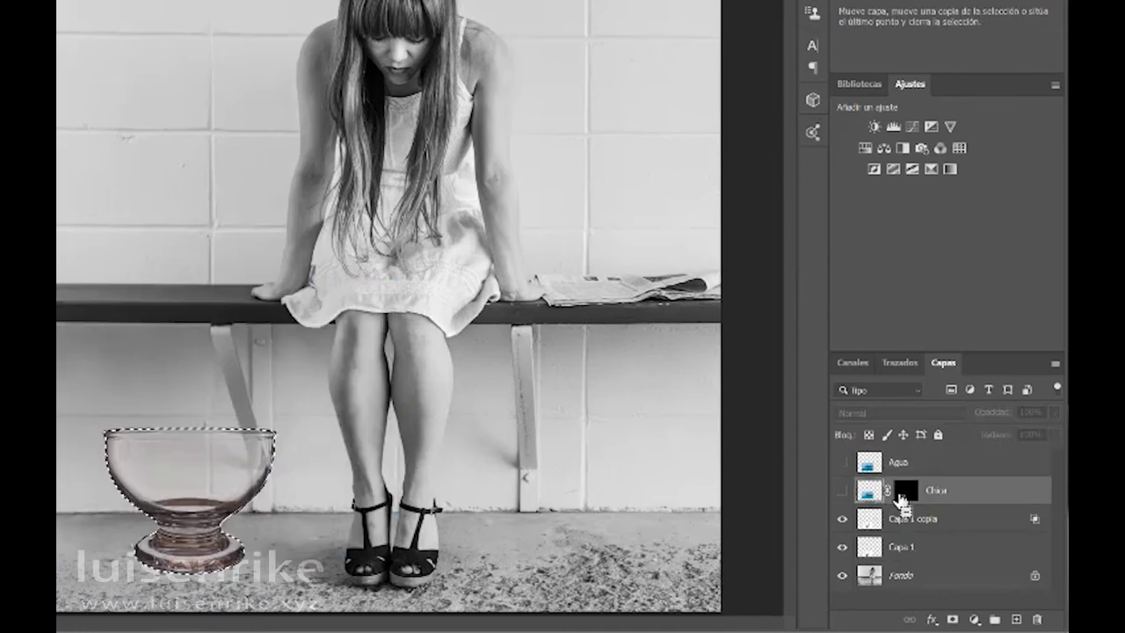
pyautogui.keyDown('ctrl'); pyautogui.click(902, 499); pyautogui.keyUp('ctrl')
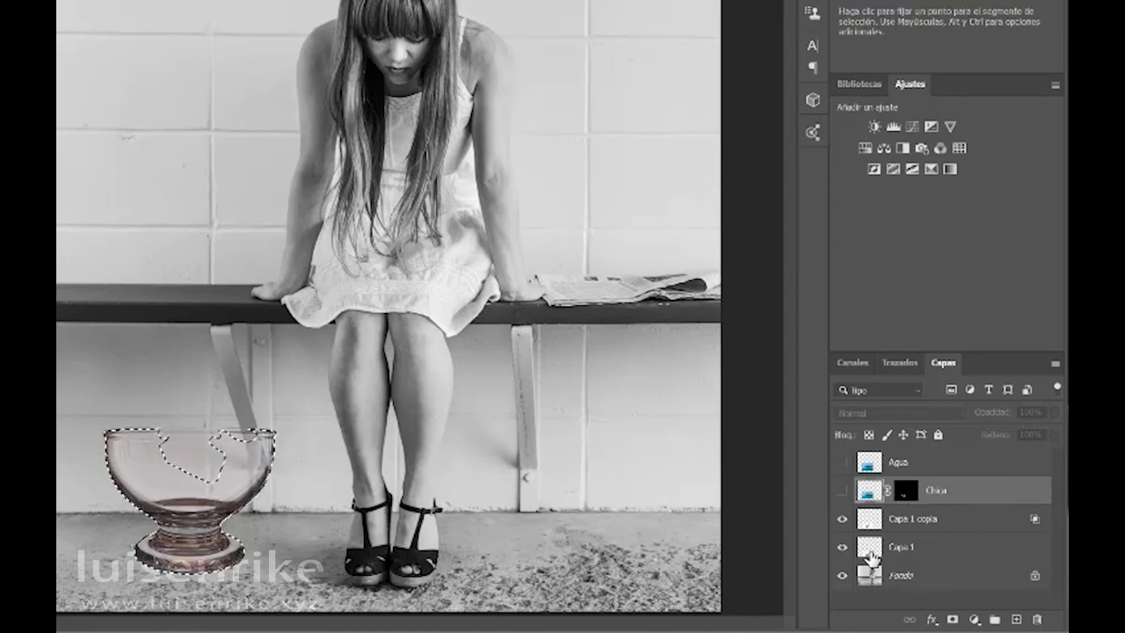
# - Show the Agua layer, mask it with the current selection and lower its opacity to 38%
pyautogui.click(842, 462)
pyautogui.click(898, 464)
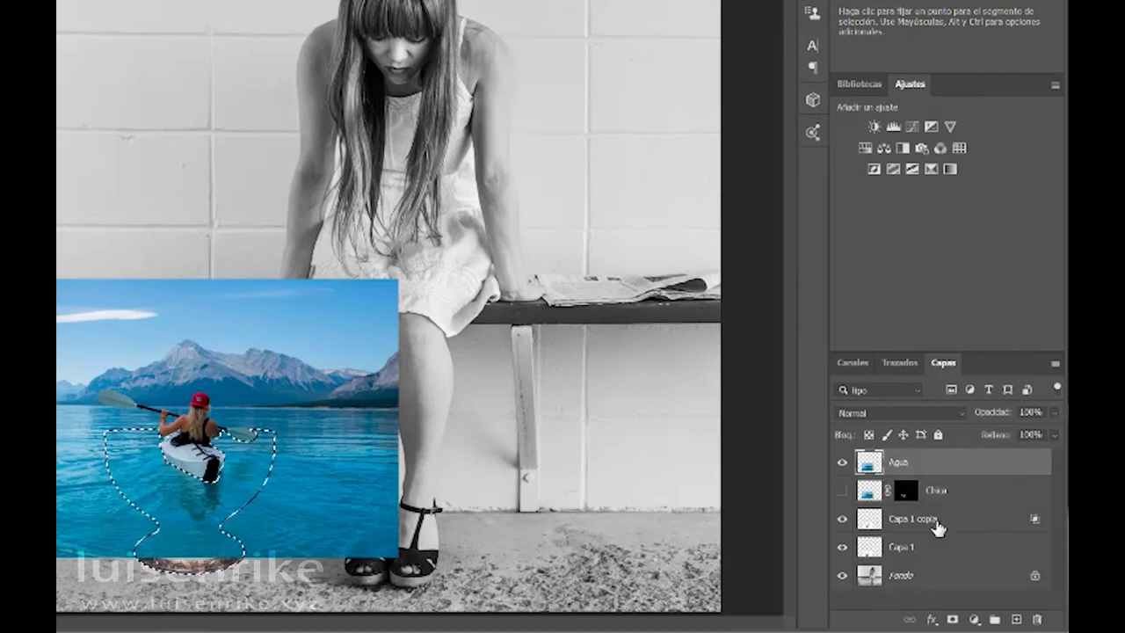
pyautogui.click(952, 620)
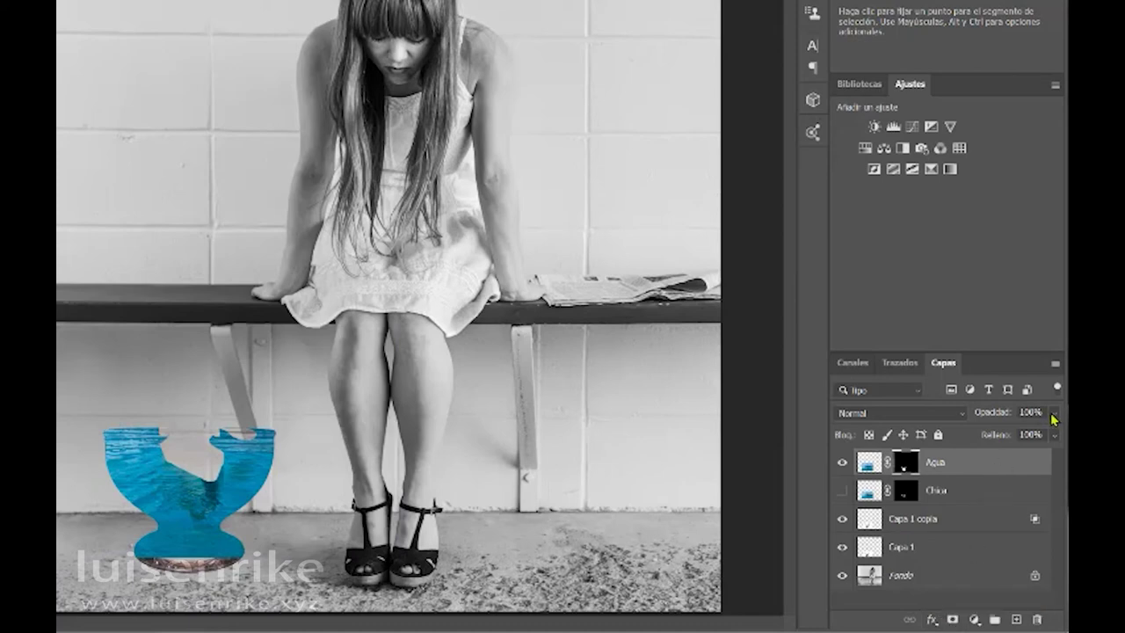
pyautogui.moveTo(1053, 420); pyautogui.dragTo(1012, 433)
# - Brush the water out of the cup's base and stem on the Agua layer mask, and show the Chica layer
pyautogui.press('z')
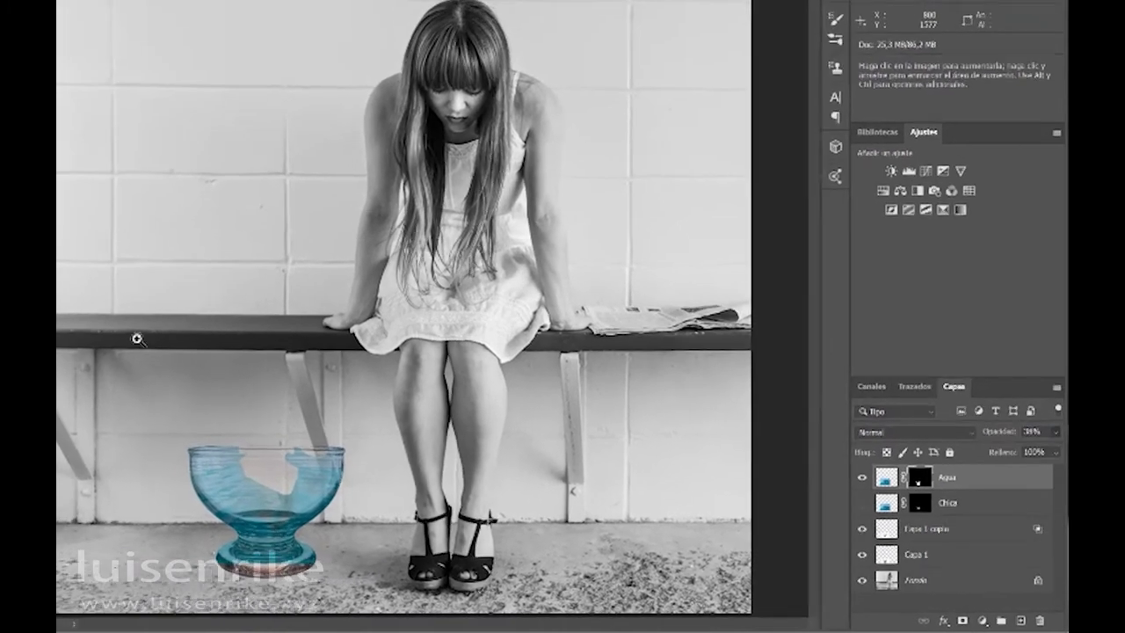
pyautogui.moveTo(134, 329); pyautogui.dragTo(188, 379)
pyautogui.press('h')
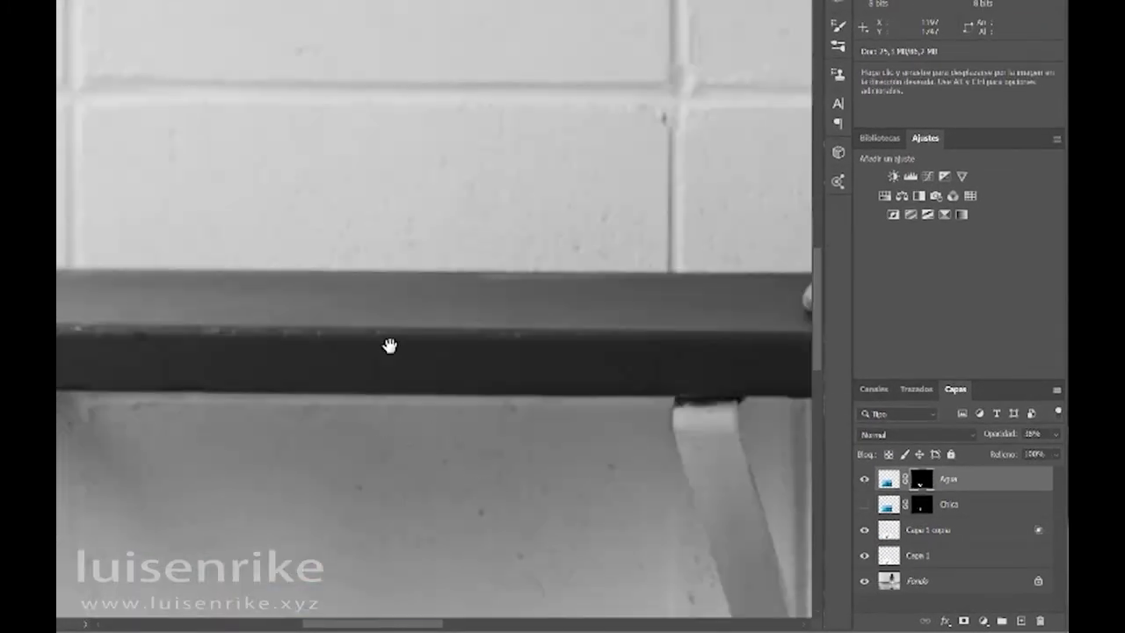
pyautogui.moveTo(389, 345); pyautogui.dragTo(208, 88)
pyautogui.moveTo(519, 379)
pyautogui.mouseDown()
pyautogui.moveTo(431, 311)
pyautogui.moveTo(534, 208)
pyautogui.mouseUp()
pyautogui.press('l')
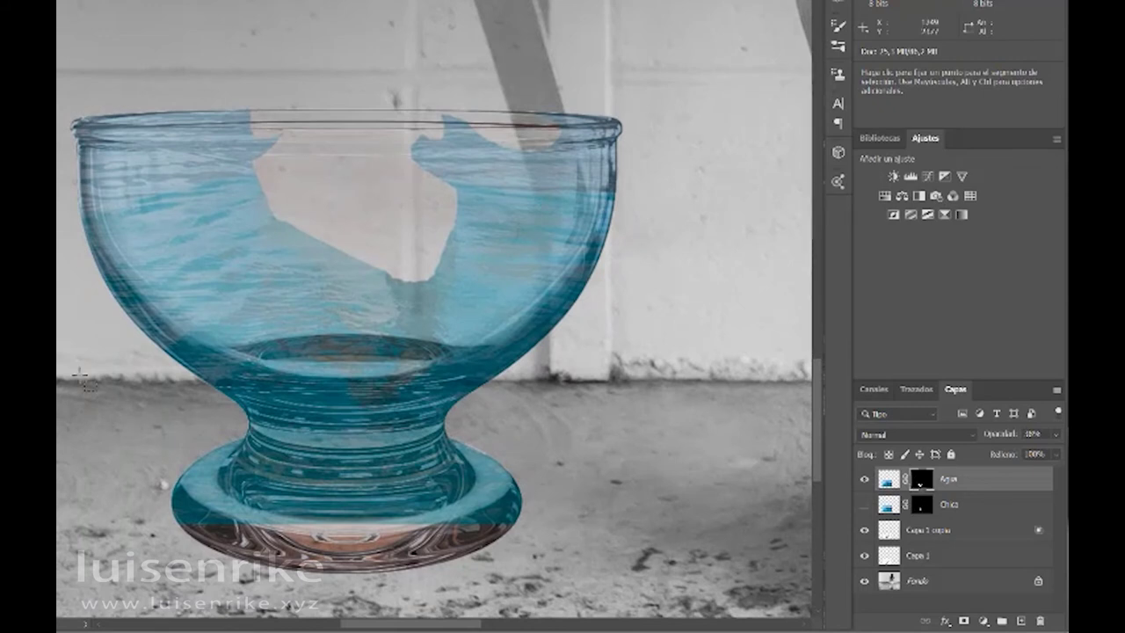
pyautogui.press('b')
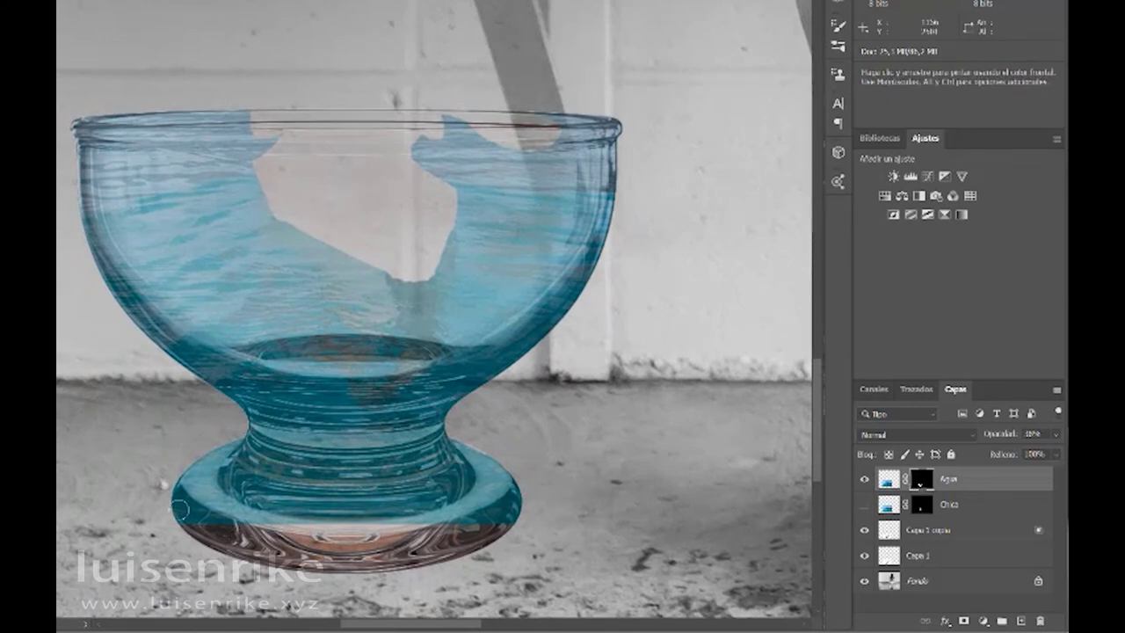
pyautogui.moveTo(166, 504)
pyautogui.mouseDown()
pyautogui.moveTo(335, 527)
pyautogui.moveTo(479, 519)
pyautogui.mouseUp()
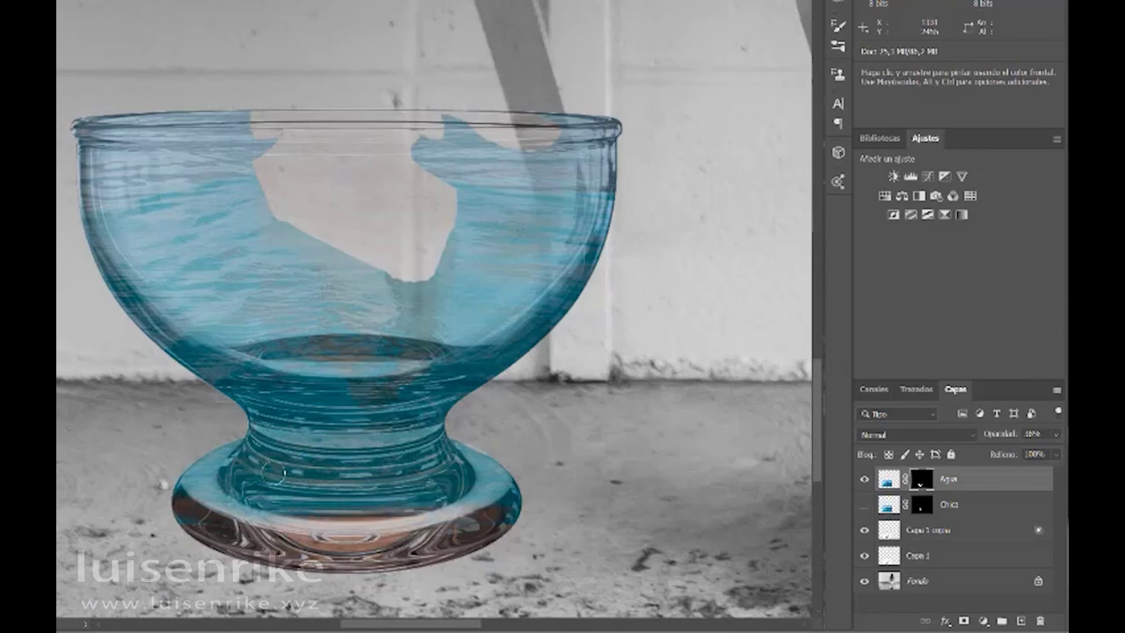
pyautogui.moveTo(249, 437)
pyautogui.mouseDown()
pyautogui.moveTo(457, 431)
pyautogui.moveTo(400, 450)
pyautogui.moveTo(232, 442)
pyautogui.moveTo(185, 495)
pyautogui.moveTo(181, 467)
pyautogui.moveTo(301, 510)
pyautogui.moveTo(277, 473)
pyautogui.moveTo(341, 475)
pyautogui.moveTo(285, 459)
pyautogui.moveTo(463, 466)
pyautogui.moveTo(428, 463)
pyautogui.moveTo(469, 444)
pyautogui.moveTo(505, 453)
pyautogui.moveTo(424, 498)
pyautogui.moveTo(534, 512)
pyautogui.moveTo(466, 484)
pyautogui.moveTo(326, 493)
pyautogui.moveTo(479, 510)
pyautogui.mouseUp()
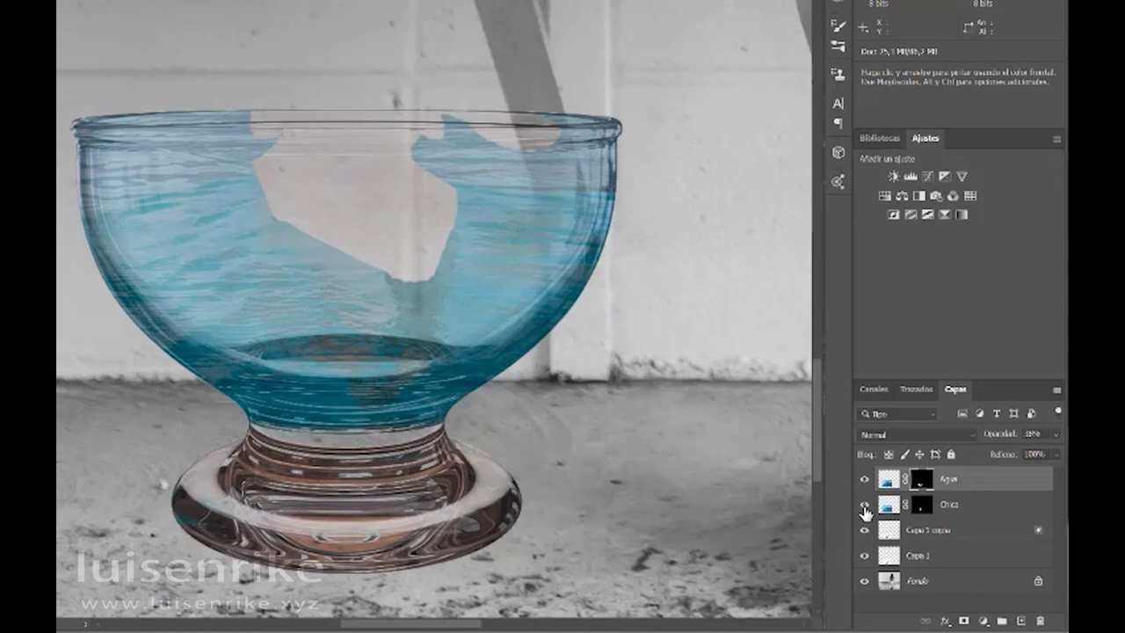
pyautogui.click(861, 508)
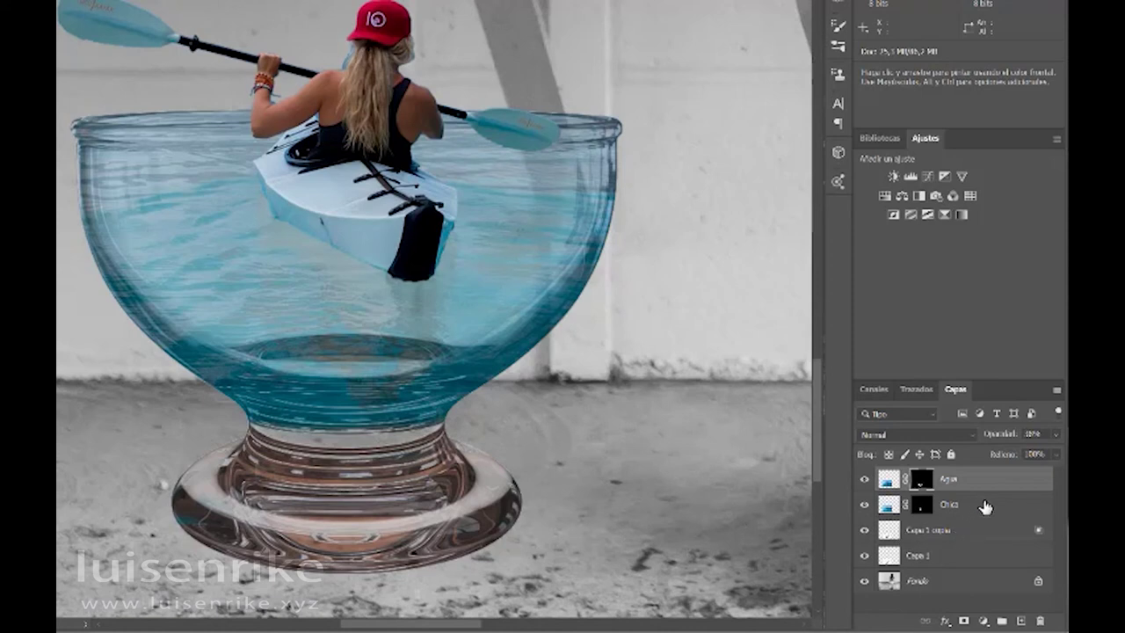
# - Move the Agua layer directly above Fondo and set its opacity to 47%
pyautogui.moveTo(979, 508); pyautogui.dragTo(981, 559)
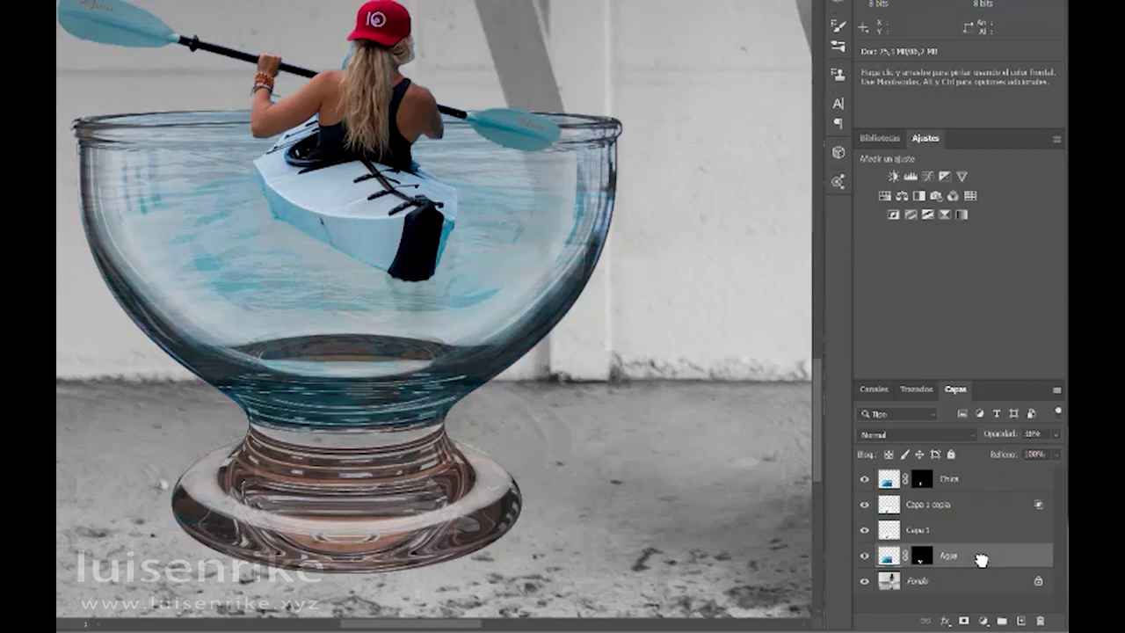
pyautogui.click(1056, 436)
pyautogui.moveTo(1016, 455); pyautogui.dragTo(1028, 456)
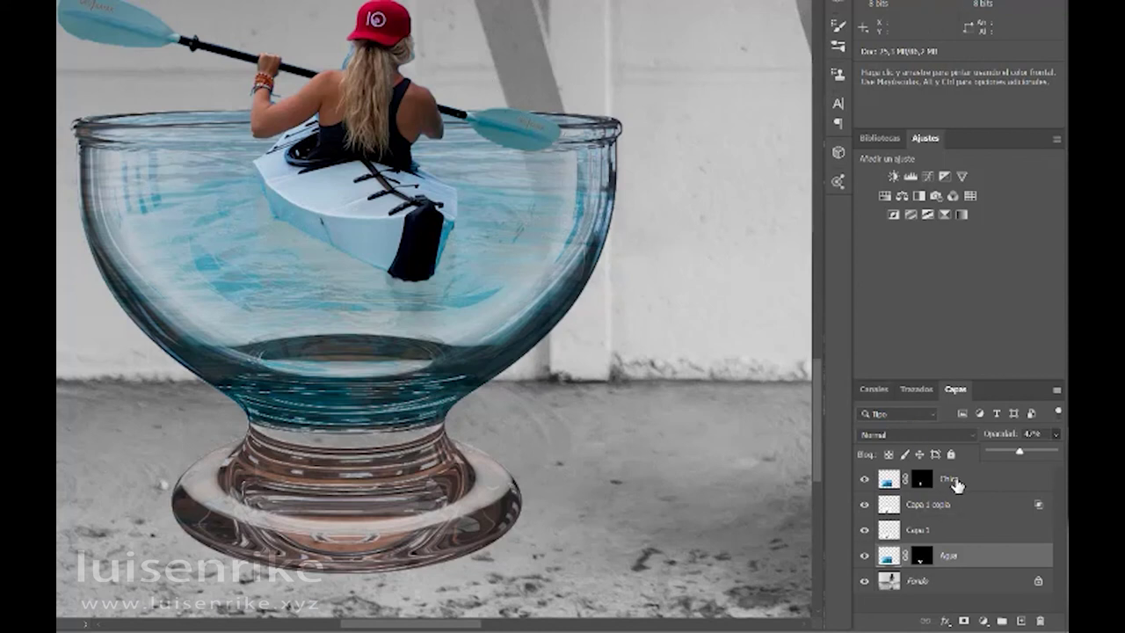
# - Move the Chica layer directly above Agua, beneath the cup layers, and group Capa 1 and Capa 1 copia
pyautogui.moveTo(961, 478); pyautogui.dragTo(966, 532)
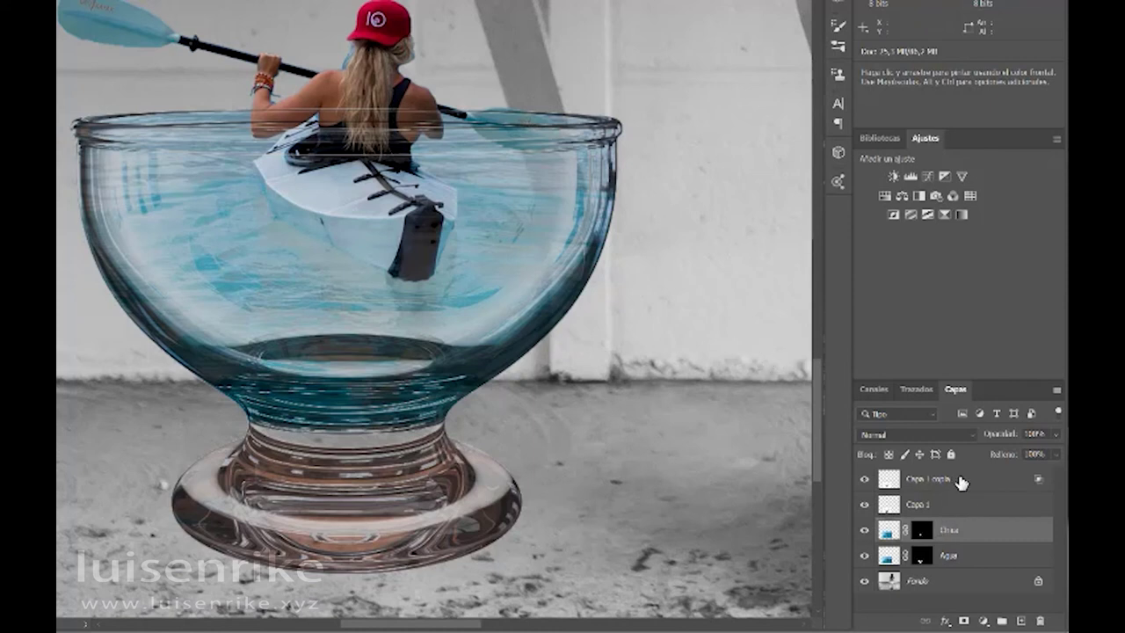
pyautogui.click(951, 484)
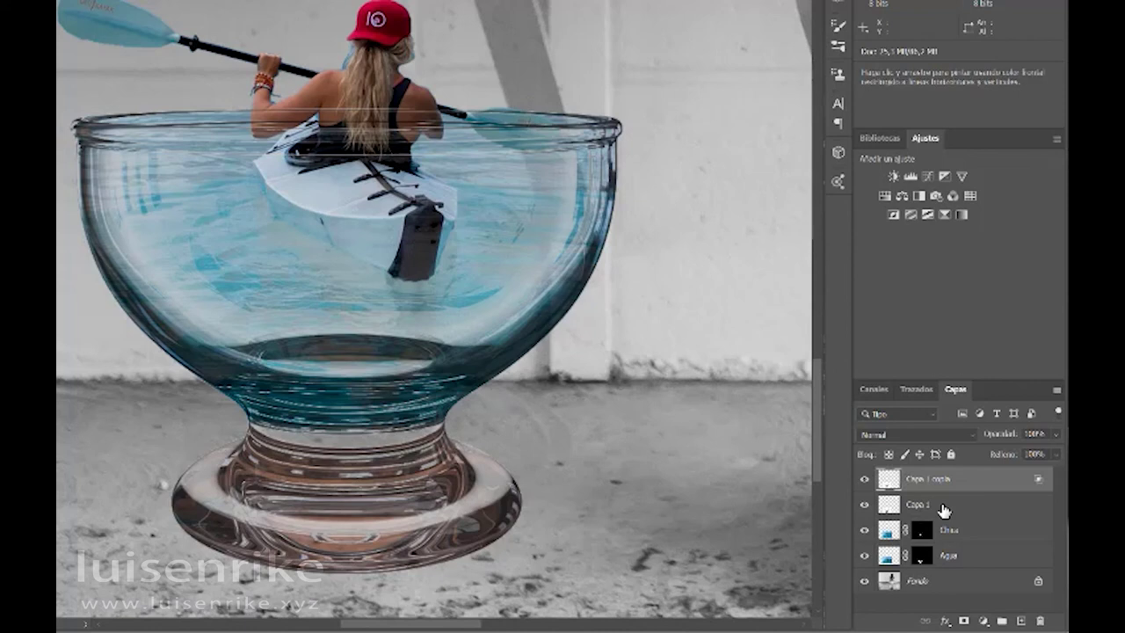
pyautogui.keyDown('shift'); pyautogui.click(942, 508); pyautogui.keyUp('shift')
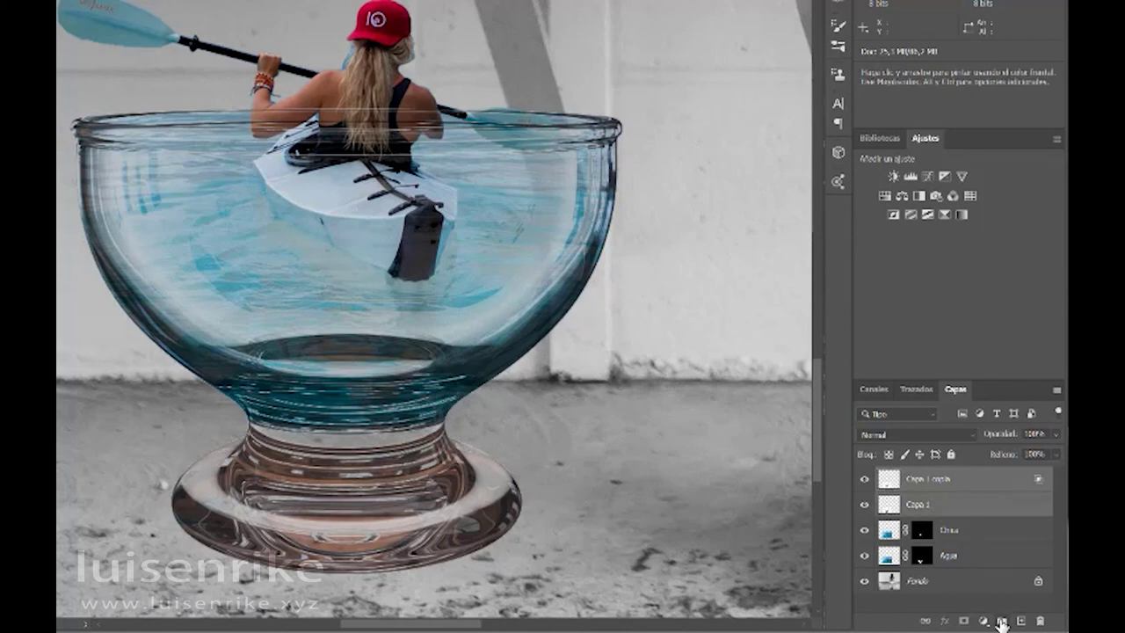
pyautogui.click(1001, 621)
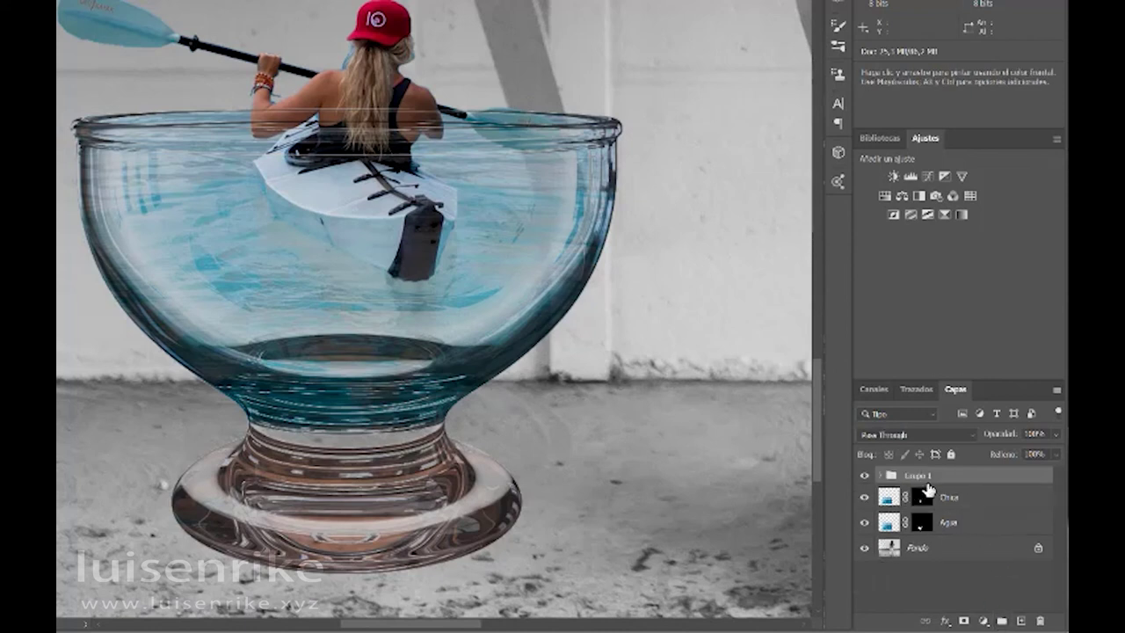
# - Add a layer mask to Grupo 1 and brush out the cup's rear rim where it crosses the kayaker and paddle
pyautogui.click(964, 621)
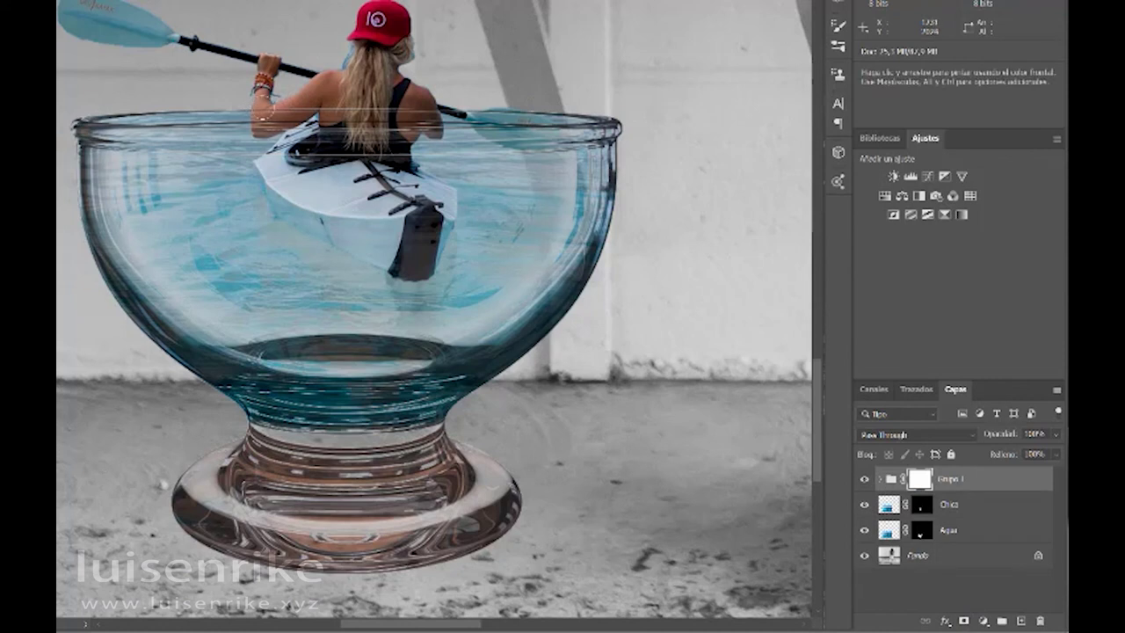
pyautogui.moveTo(267, 112); pyautogui.dragTo(526, 106)
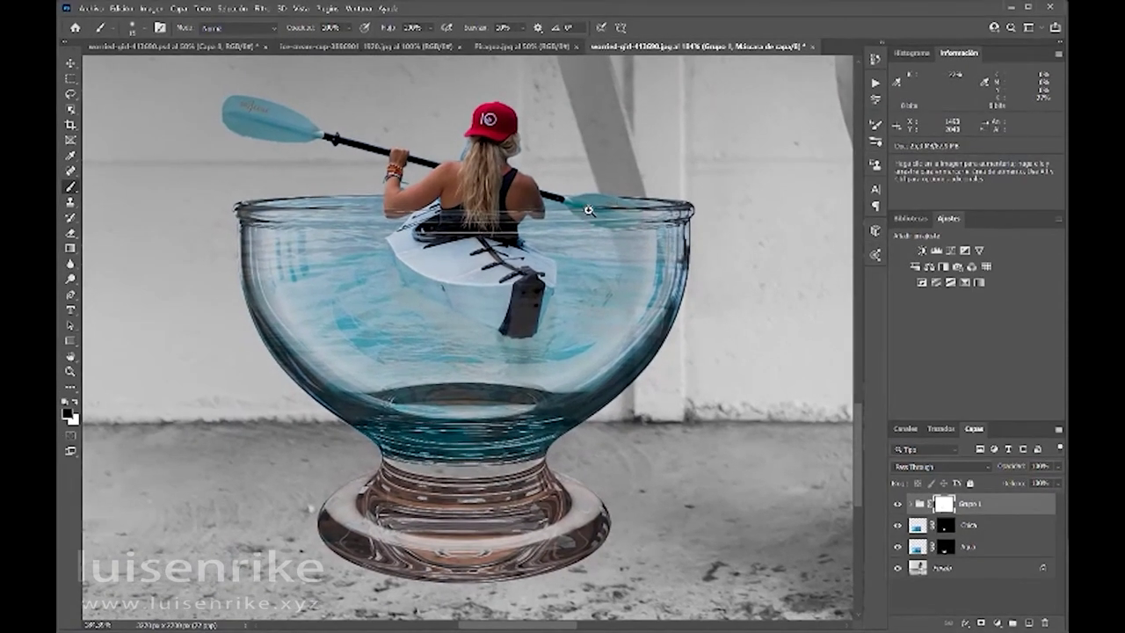
pyautogui.scroll(1, 497, 120)
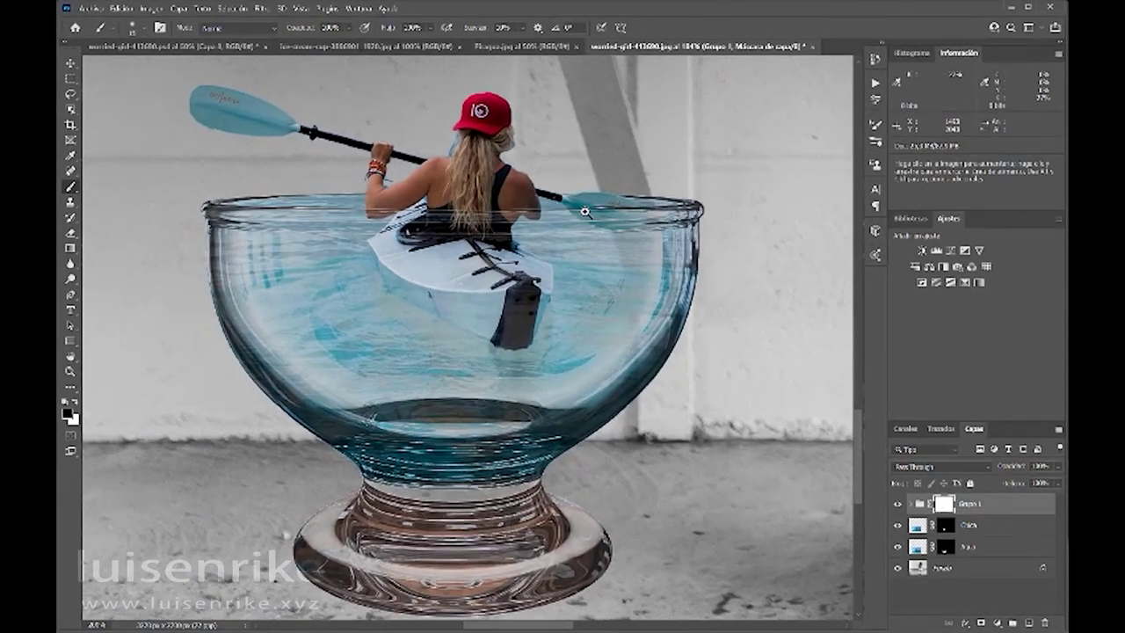
pyautogui.scroll(1, 584, 212)
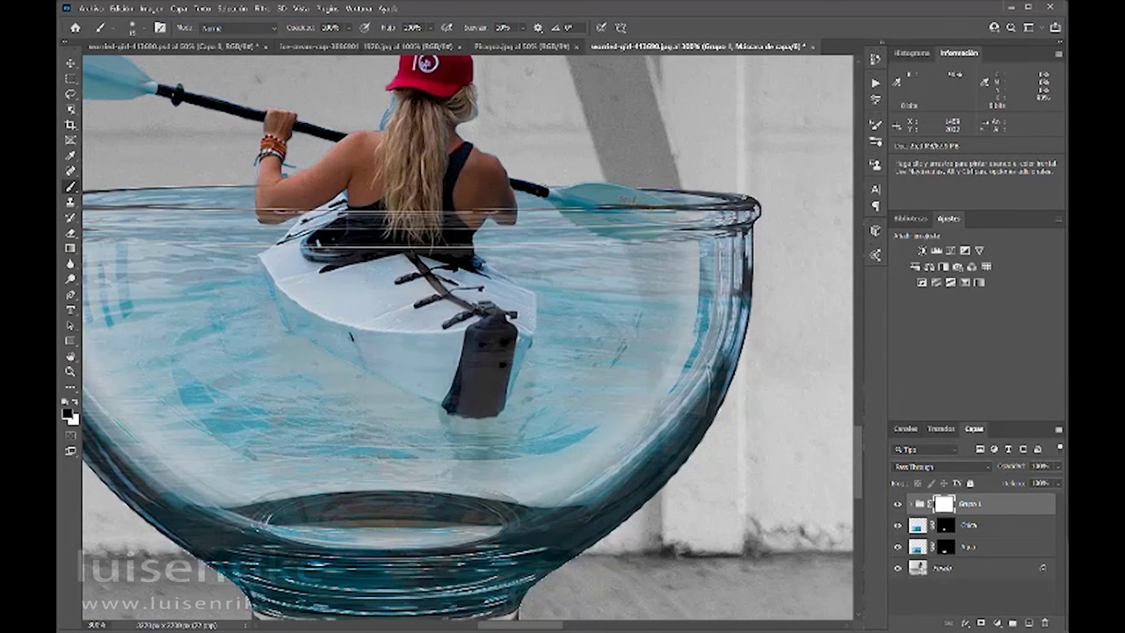
pyautogui.press('F12')
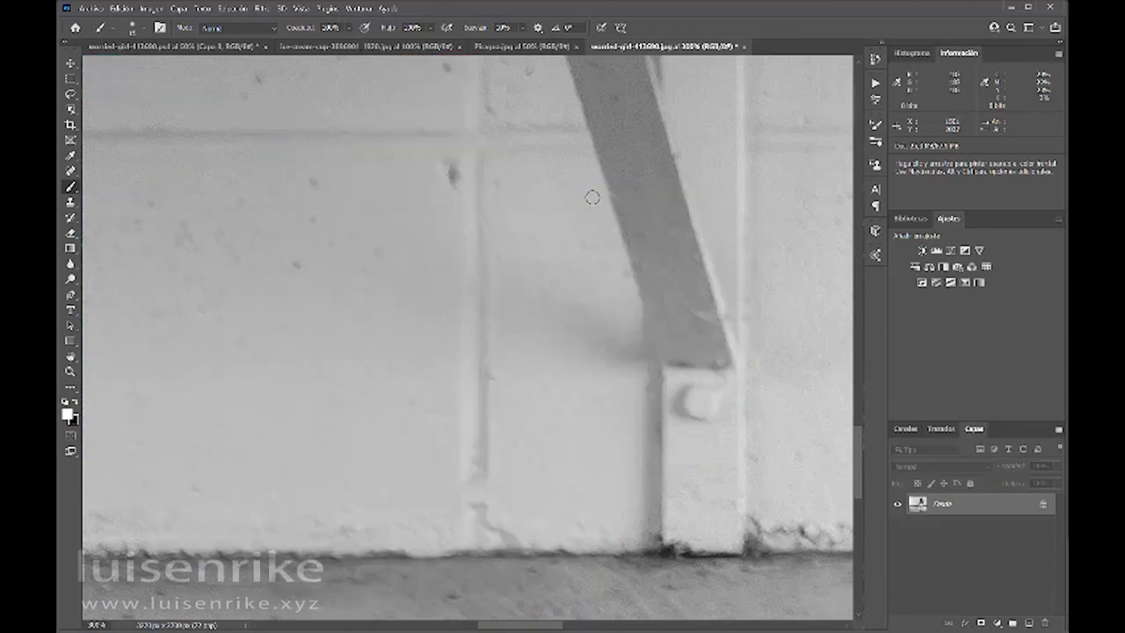
pyautogui.hotkey('ctrl', 'shift', 'z')
pyautogui.hotkey('ctrl', 'shift', 'z')
pyautogui.hotkey('ctrl', 'shift', 'z')
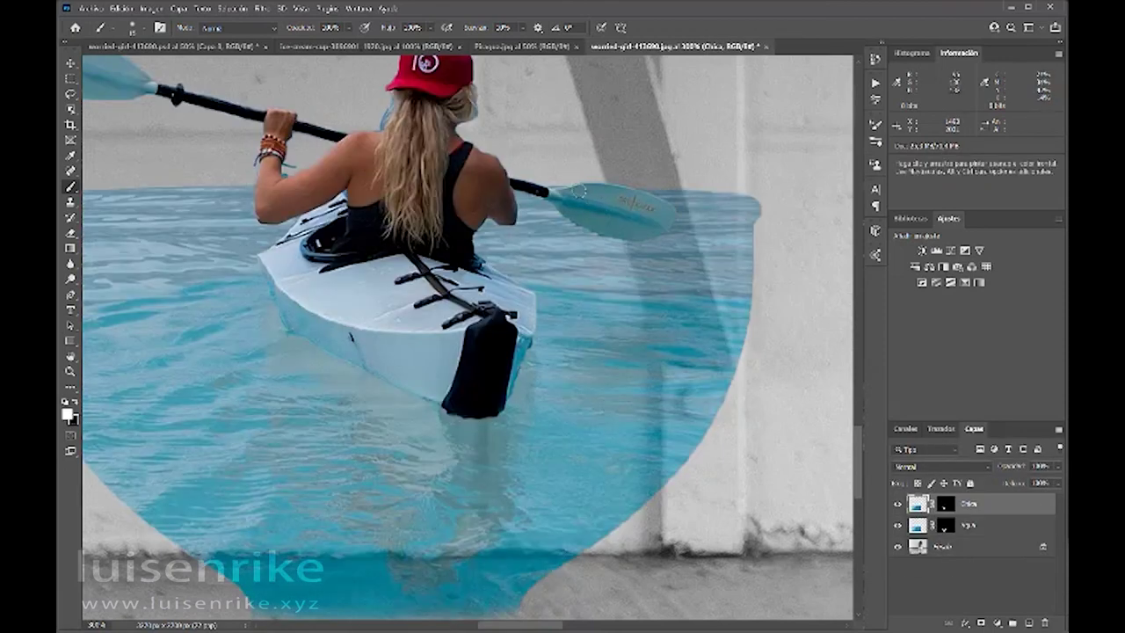
pyautogui.hotkey('ctrl', 'shift', 'z')
pyautogui.hotkey('ctrl', 'shift', 'z')
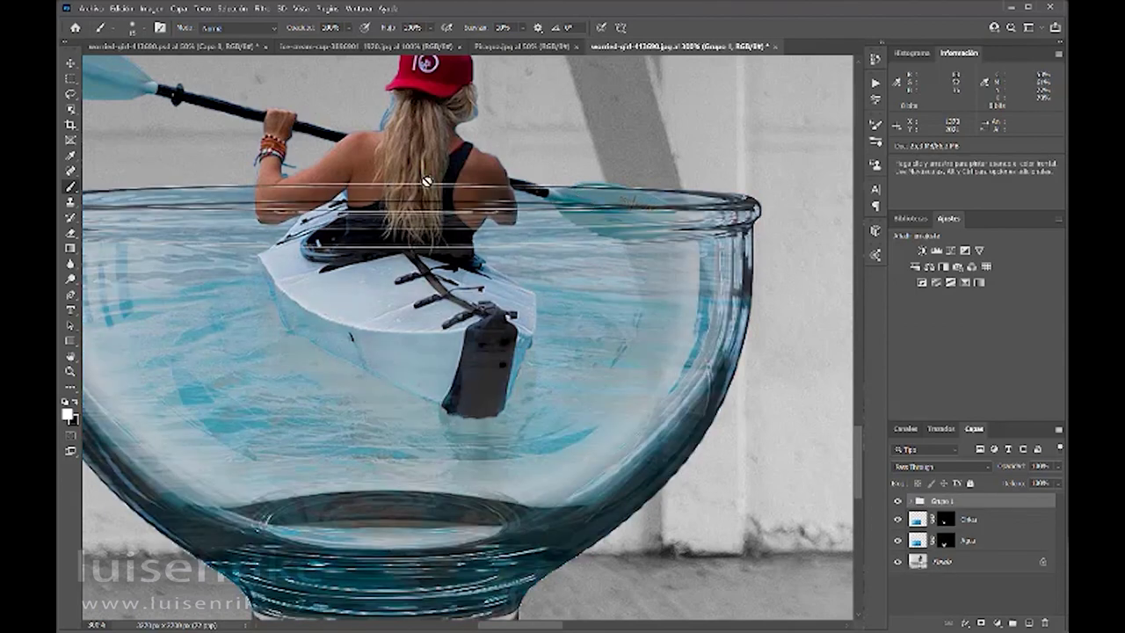
pyautogui.hotkey('ctrl', 'shift', 'z')
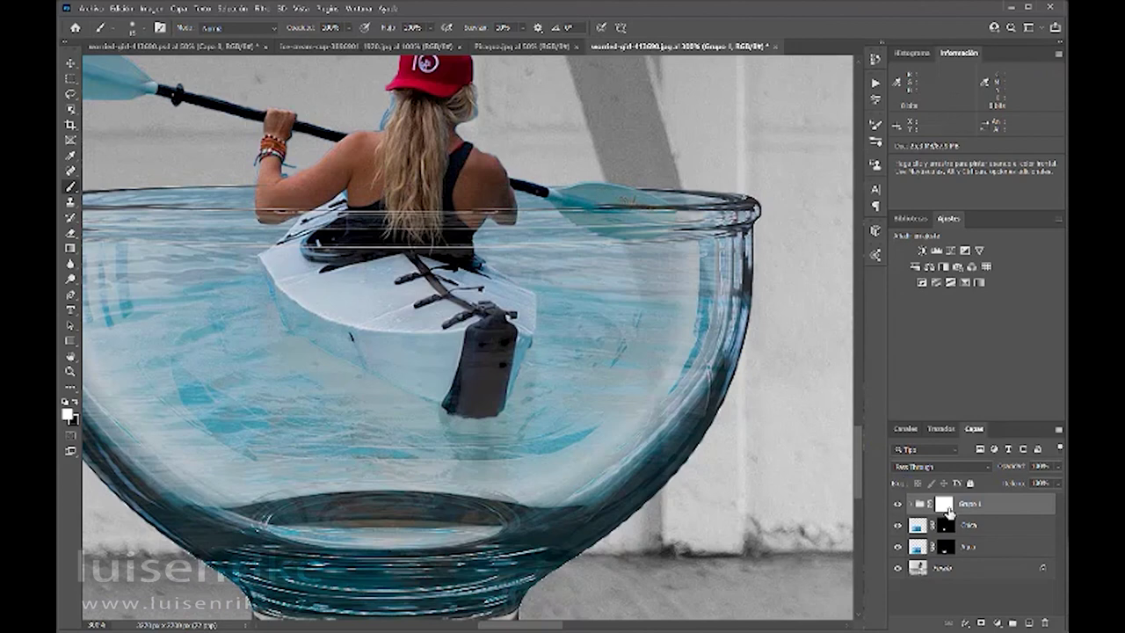
# - Activate the Chica layer mask with black as the painting color and fit the whole image in view
pyautogui.click(944, 503)
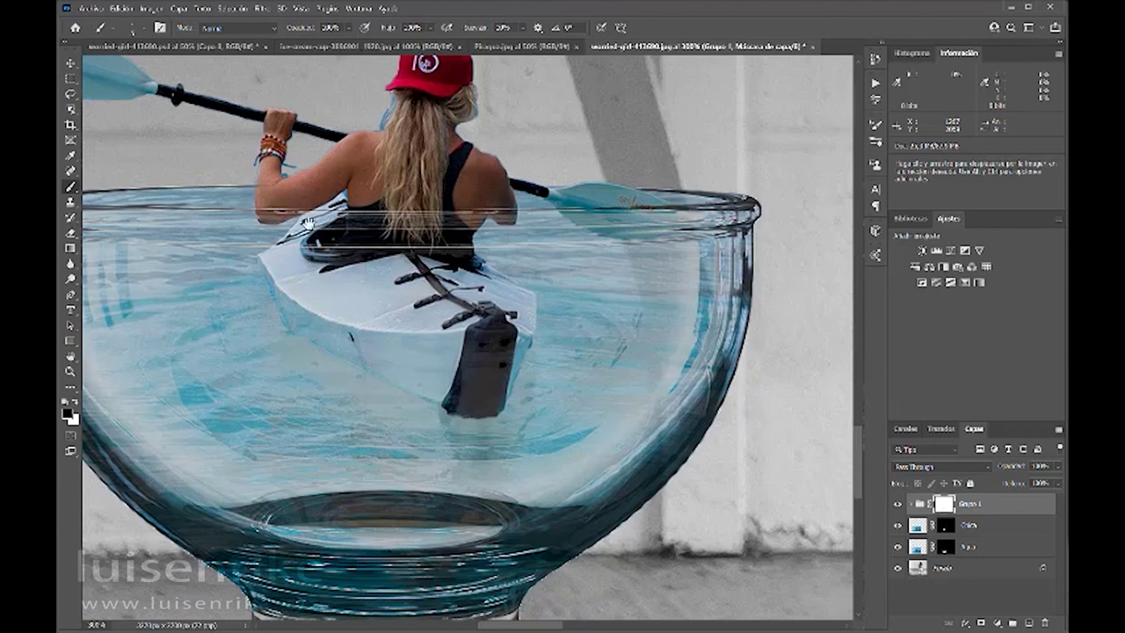
pyautogui.moveTo(308, 224); pyautogui.dragTo(546, 244)
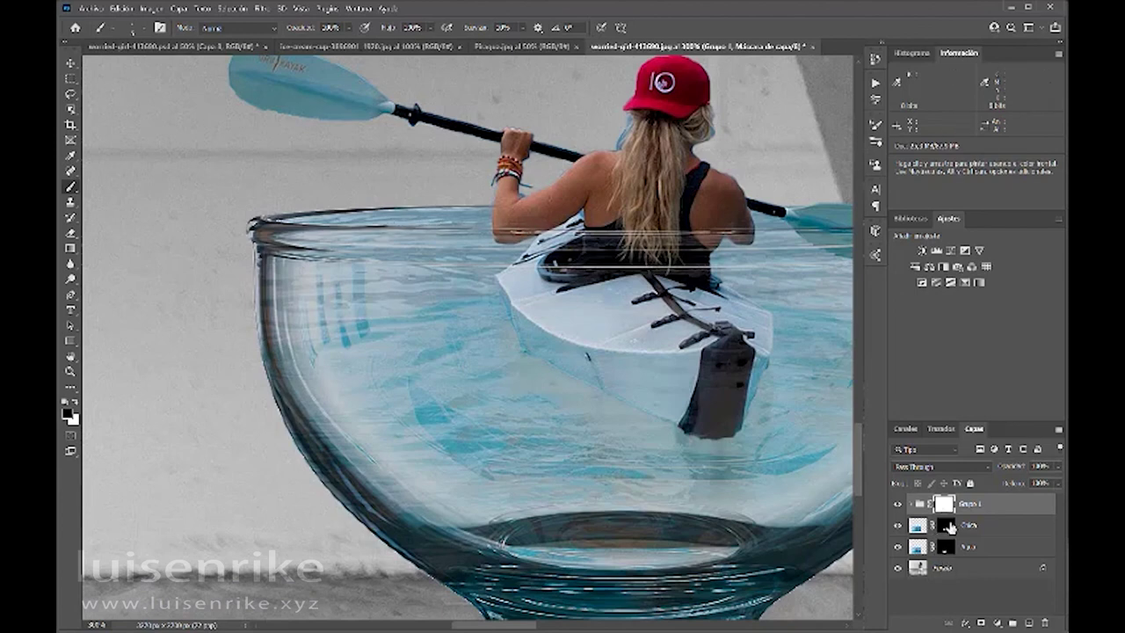
pyautogui.click(946, 525)
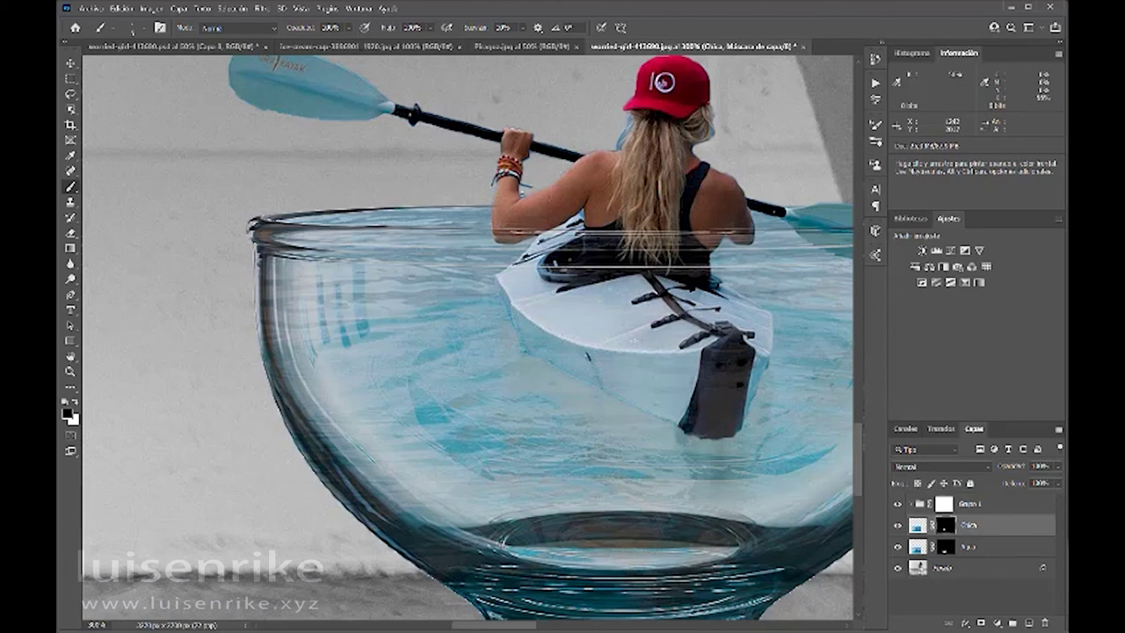
pyautogui.press('x')
pyautogui.press('x')
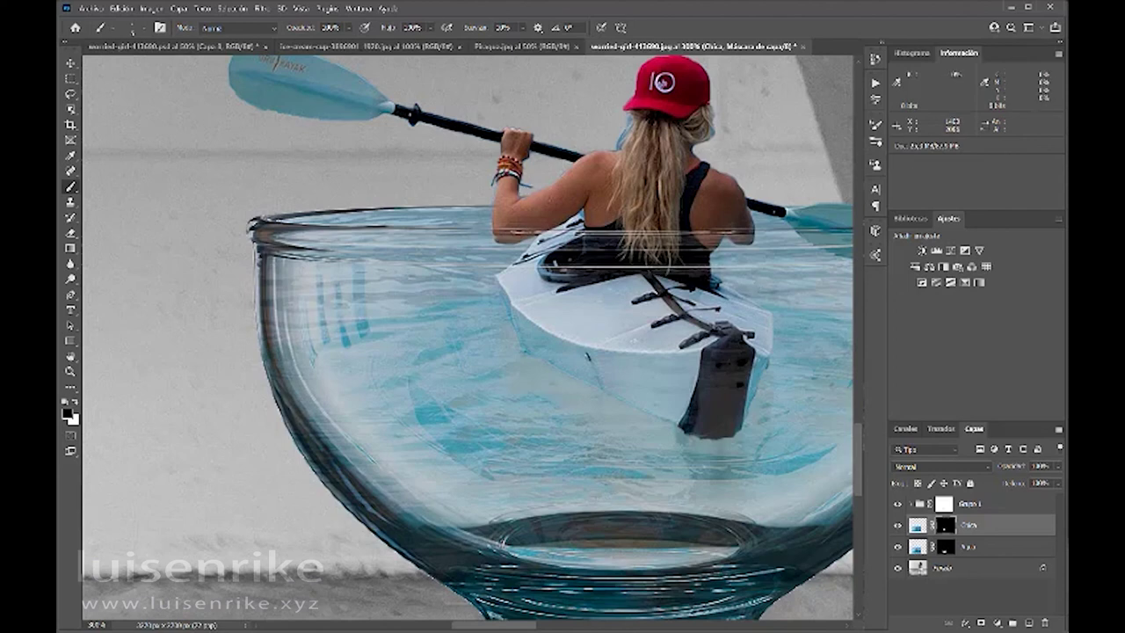
pyautogui.hotkey('ctrl', '0')
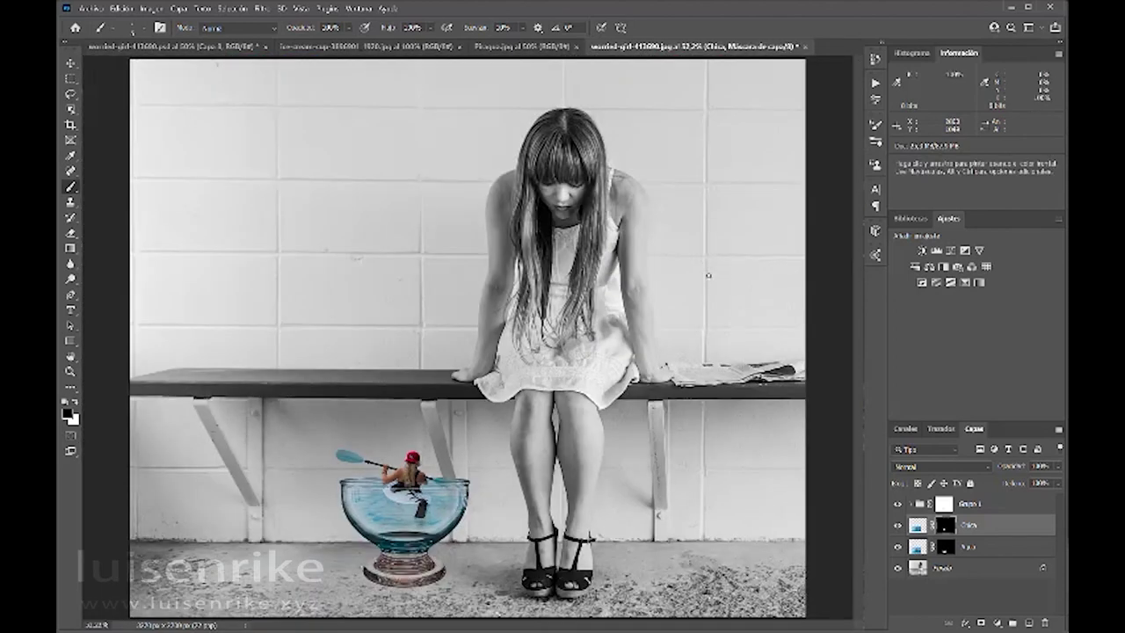